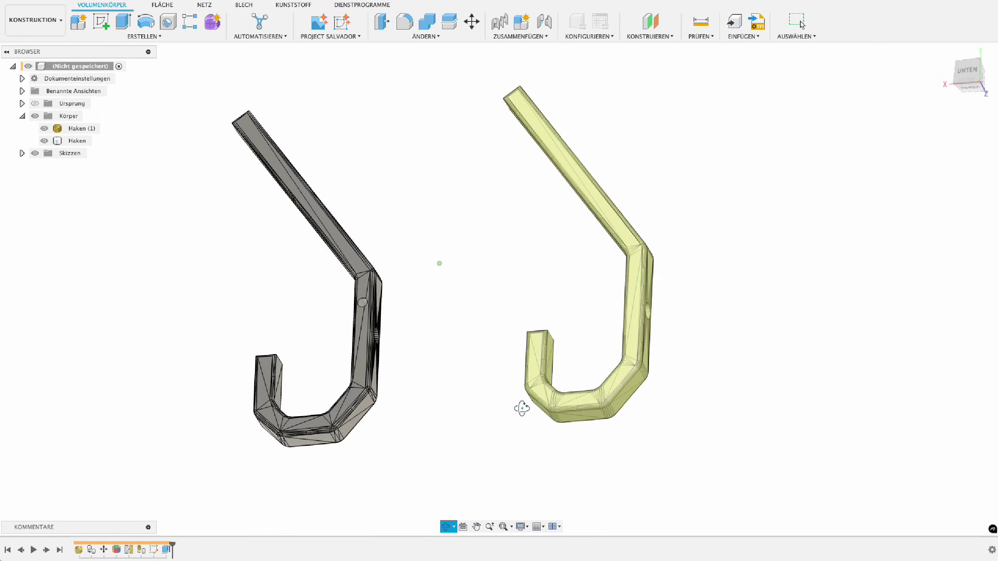
Step: Examine the yellow mesh hook and the converted grey hook from several angles, including the hole in the grey one
{"action": "middle_click_drag", "start_coordinate": [522, 408], "coordinate": [682, 389], "text": "shift"}
{"action": "scroll", "coordinate": [261, 247], "scroll_direction": "up", "scroll_amount": 3}
{"action": "scroll", "coordinate": [346, 259], "scroll_direction": "down", "scroll_amount": 3}
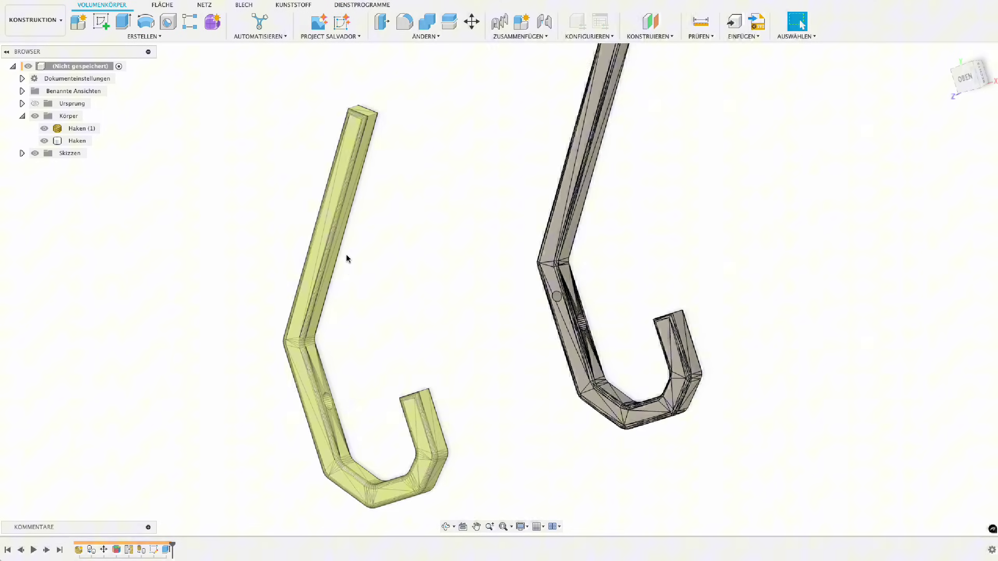
{"action": "scroll", "coordinate": [588, 261], "scroll_direction": "down", "scroll_amount": 2}
{"action": "scroll", "coordinate": [419, 374], "scroll_direction": "up", "scroll_amount": 3}
{"action": "scroll", "coordinate": [483, 284], "scroll_direction": "up", "scroll_amount": 3}
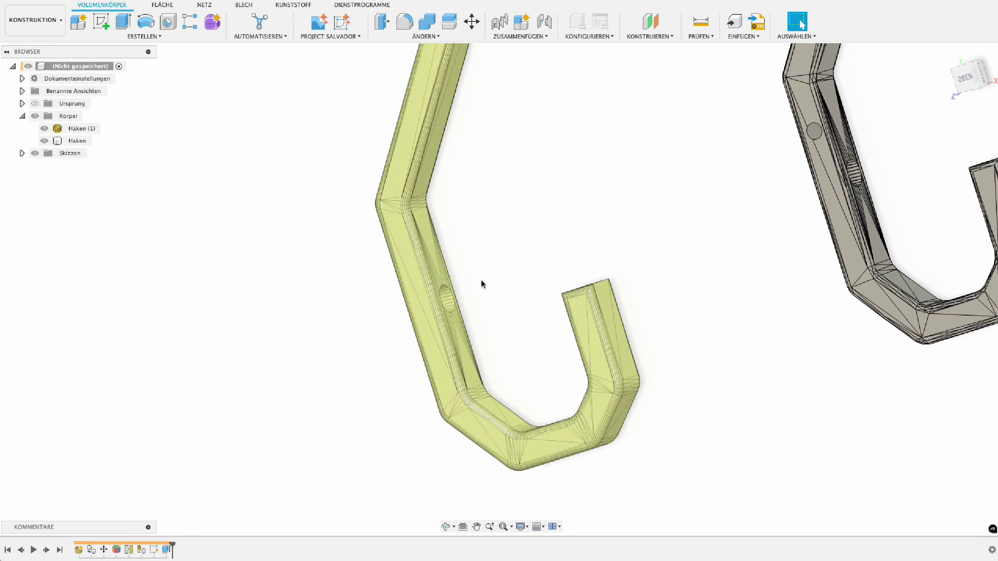
{"action": "middle_click_drag", "start_coordinate": [483, 284], "coordinate": [359, 298]}
{"action": "scroll", "coordinate": [387, 231], "scroll_direction": "down", "scroll_amount": 3}
{"action": "middle_click_drag", "start_coordinate": [560, 228], "coordinate": [435, 299]}
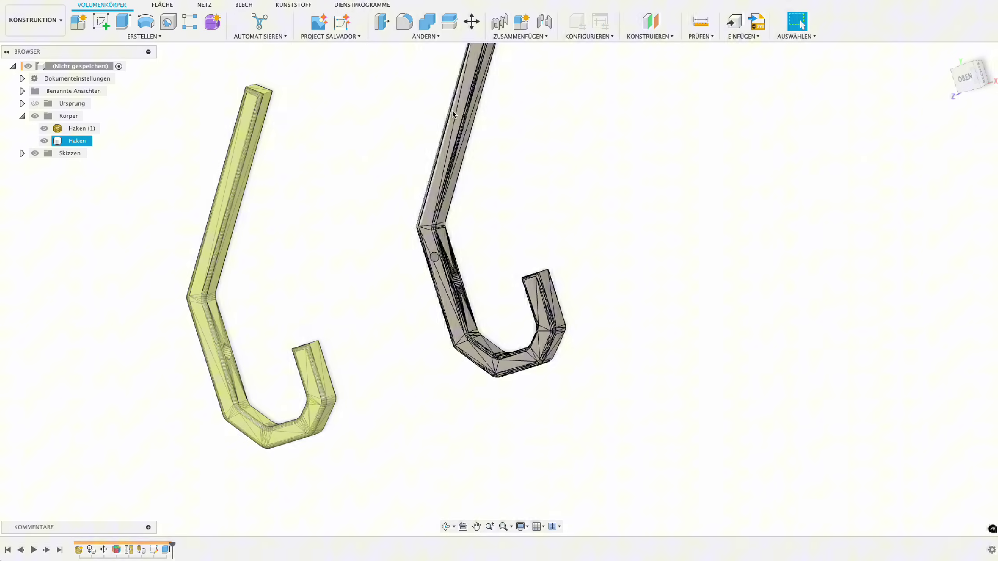
{"action": "scroll", "coordinate": [453, 114], "scroll_direction": "down", "scroll_amount": 3}
{"action": "scroll", "coordinate": [482, 319], "scroll_direction": "up", "scroll_amount": 5}
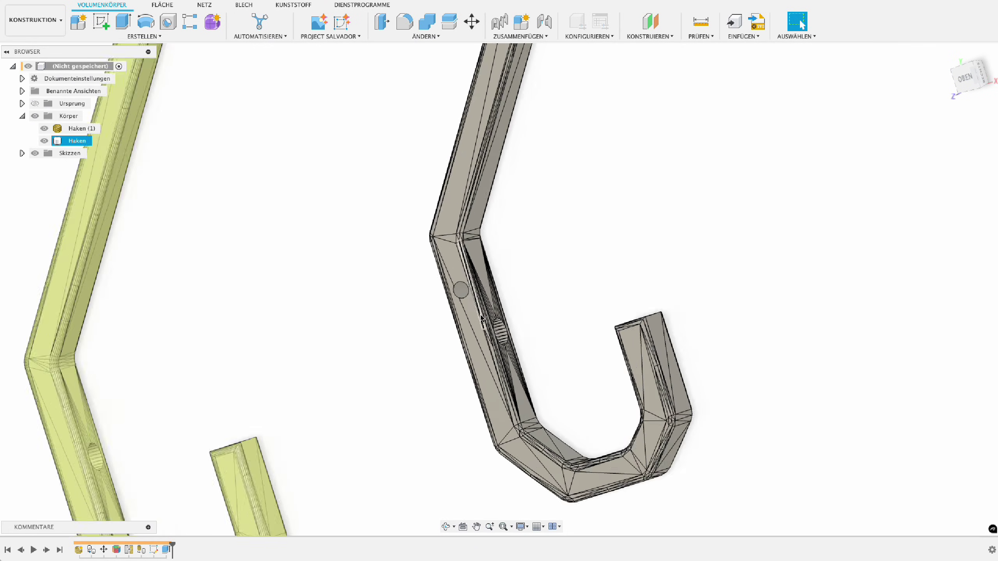
{"action": "scroll", "coordinate": [481, 315], "scroll_direction": "up", "scroll_amount": 3}
{"action": "middle_click_drag", "start_coordinate": [467, 285], "coordinate": [484, 248], "text": "shift"}
{"action": "left_click", "coordinate": [483, 249]}
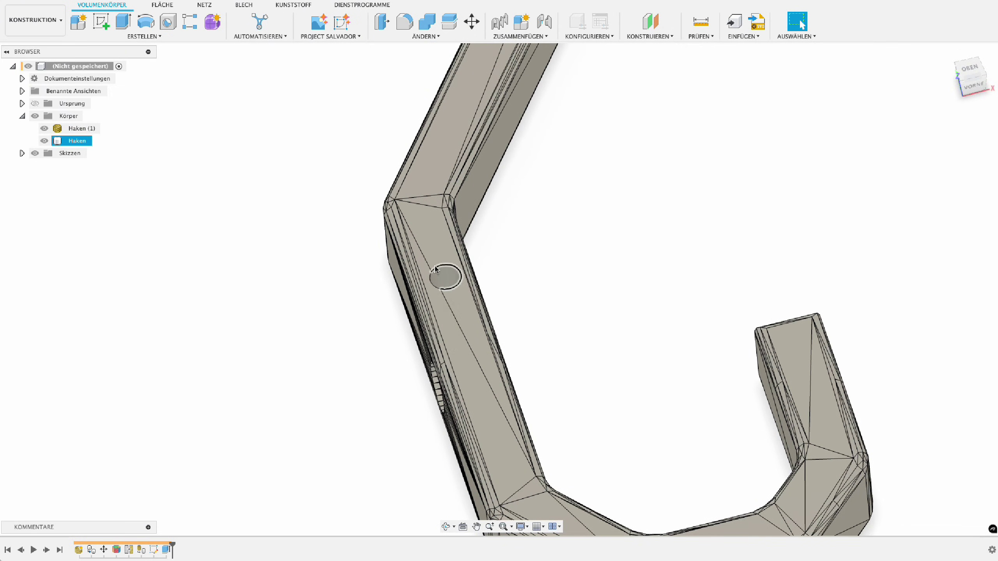
{"action": "scroll", "coordinate": [450, 274], "scroll_direction": "down", "scroll_amount": 3}
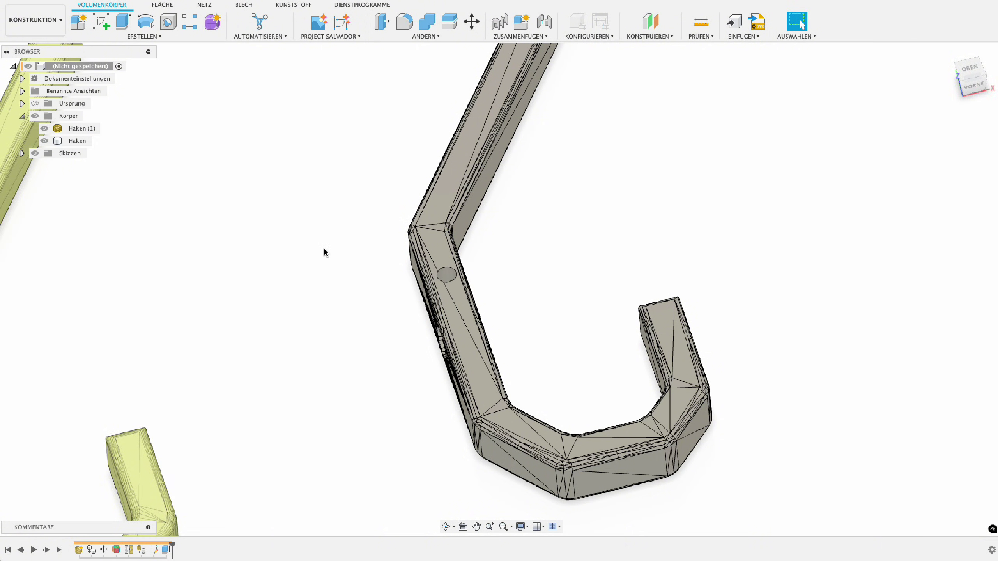
{"action": "scroll", "coordinate": [510, 288], "scroll_direction": "down", "scroll_amount": 5}
{"action": "middle_click_drag", "start_coordinate": [510, 289], "coordinate": [643, 344], "text": "shift"}
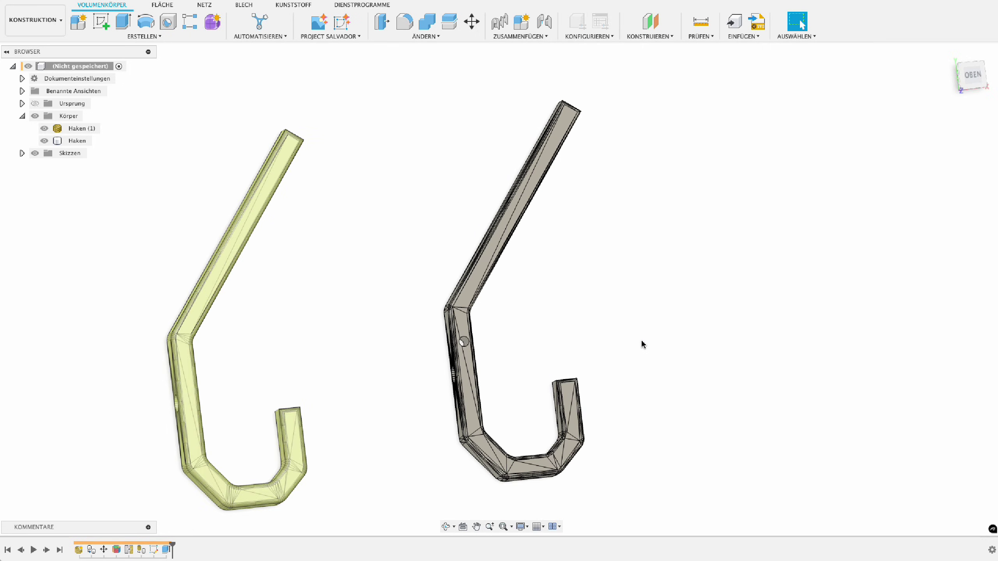
{"action": "middle_click_drag", "start_coordinate": [748, 356], "coordinate": [846, 337]}
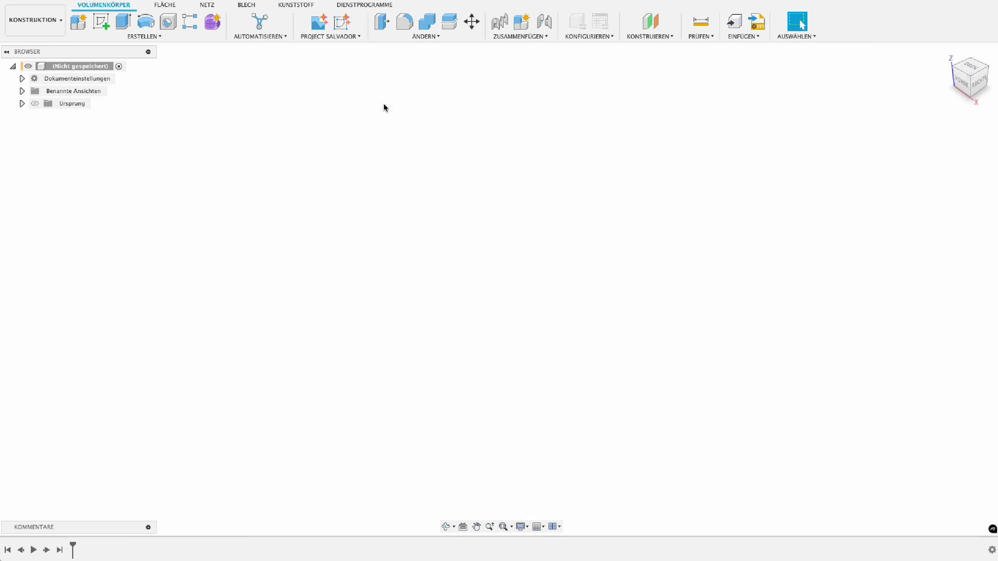
Step: Insert the hook mesh file Haken from the computer into the empty design, using millimetres as the unit type
{"action": "left_click", "coordinate": [207, 5]}
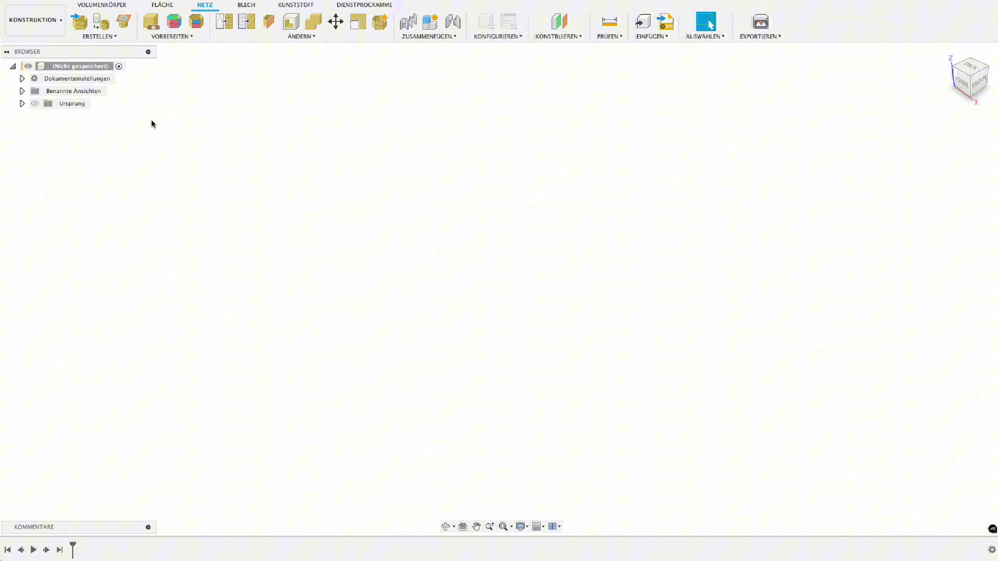
{"action": "left_click", "coordinate": [81, 22]}
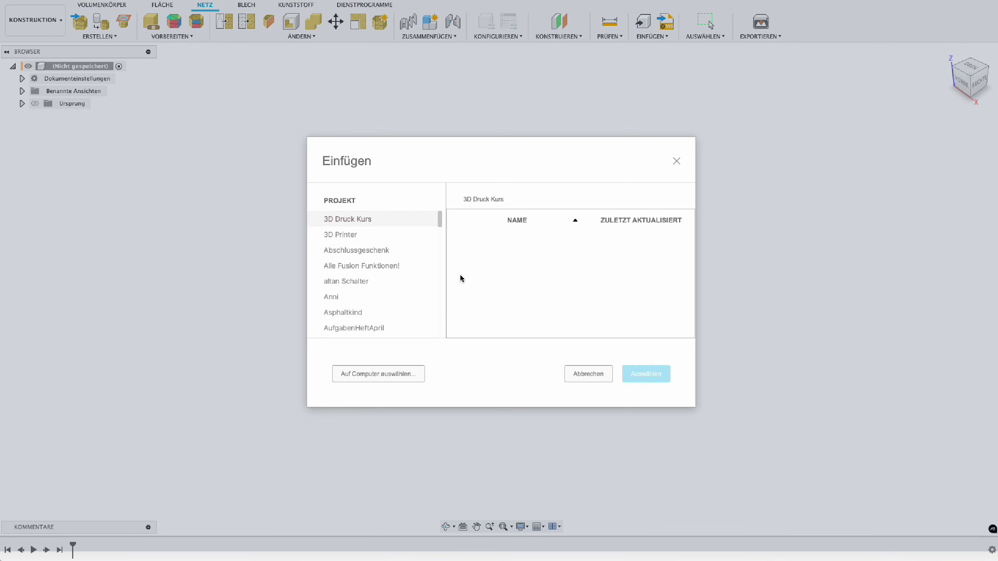
{"action": "left_click", "coordinate": [380, 371]}
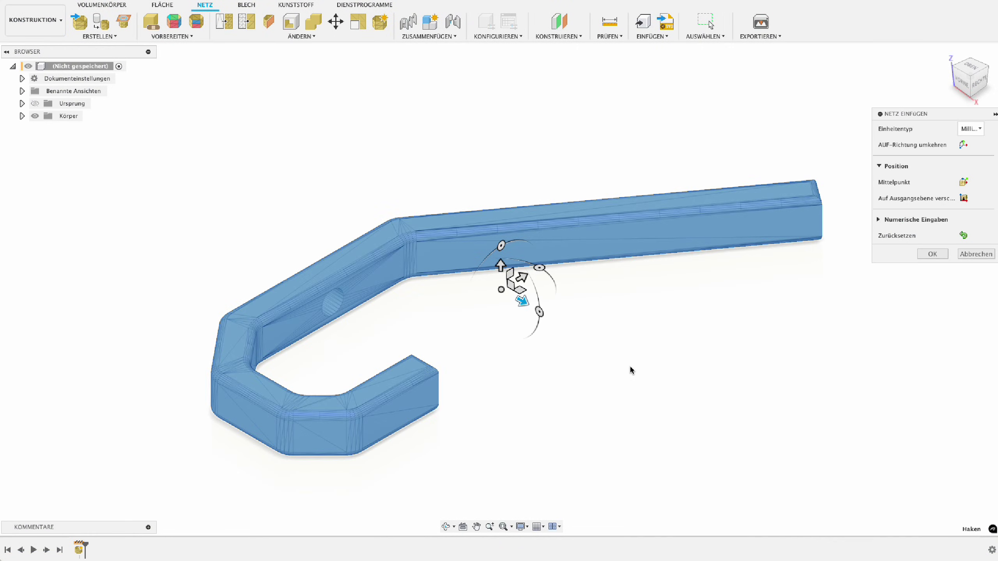
{"action": "middle_click_drag", "start_coordinate": [546, 266], "coordinate": [585, 300], "text": "shift"}
{"action": "left_click", "coordinate": [944, 253]}
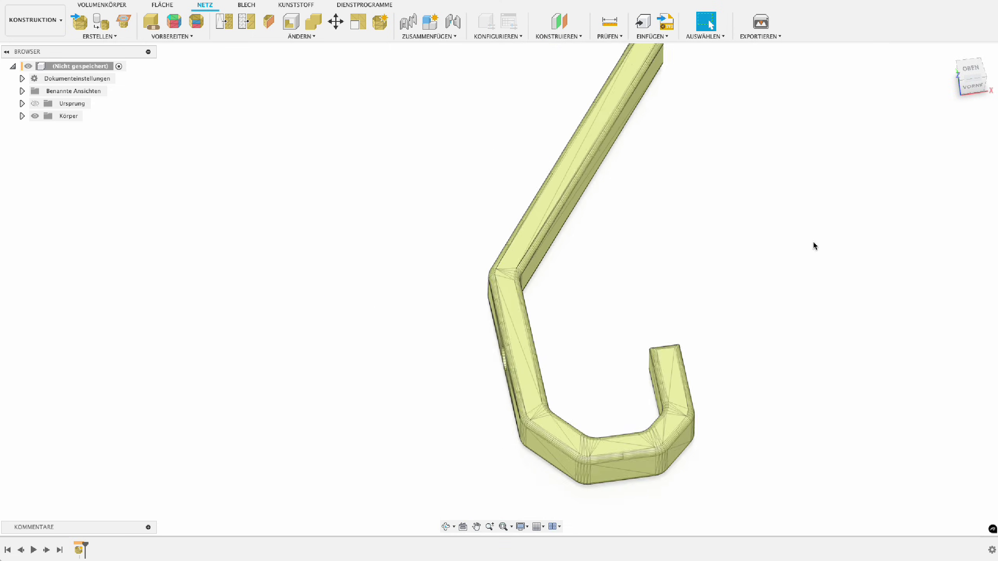
Step: Examine the inserted hook mesh, its triangle structure at the bend and rounded edges, and its body entry
{"action": "middle_click_drag", "start_coordinate": [813, 245], "coordinate": [619, 276], "text": "shift"}
{"action": "scroll", "coordinate": [430, 221], "scroll_direction": "up", "scroll_amount": 5}
{"action": "scroll", "coordinate": [429, 221], "scroll_direction": "down", "scroll_amount": 3}
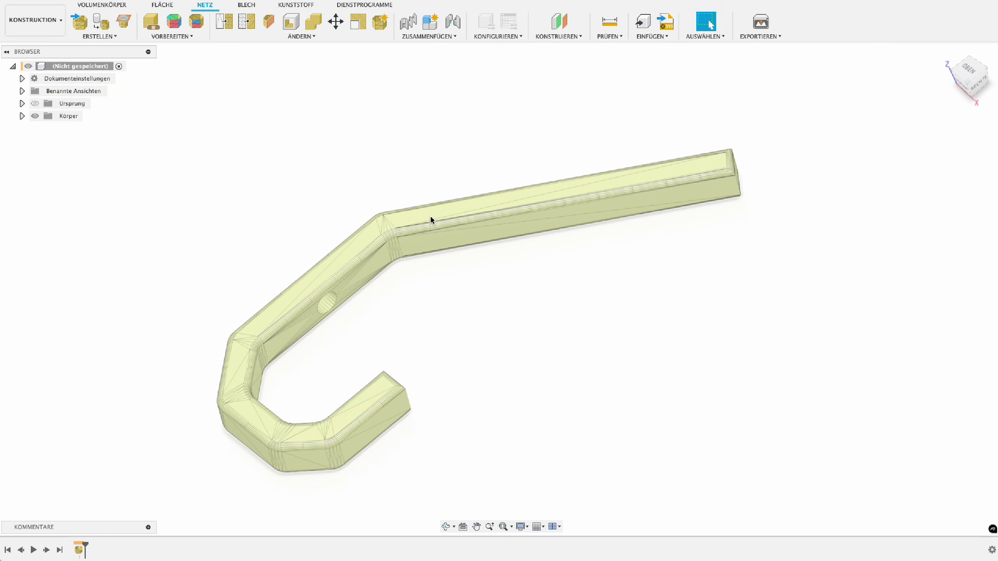
{"action": "scroll", "coordinate": [339, 237], "scroll_direction": "up", "scroll_amount": 4}
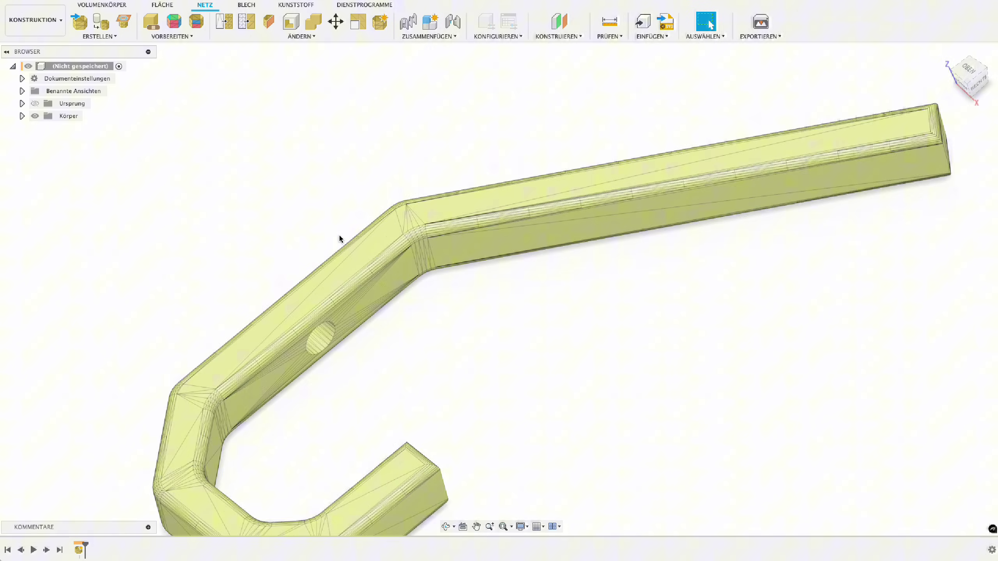
{"action": "scroll", "coordinate": [417, 232], "scroll_direction": "down", "scroll_amount": 3}
{"action": "scroll", "coordinate": [392, 263], "scroll_direction": "up", "scroll_amount": 6}
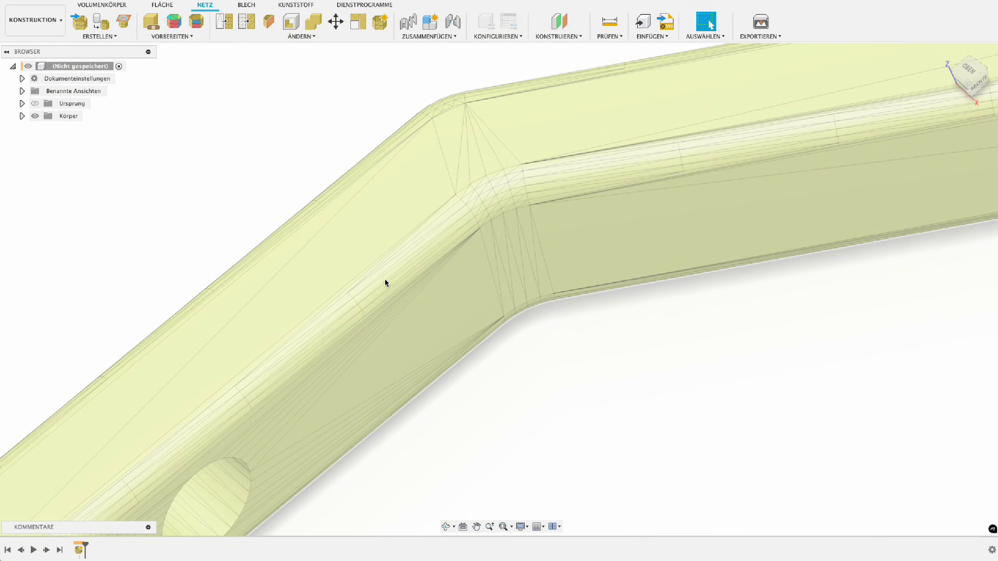
{"action": "scroll", "coordinate": [385, 283], "scroll_direction": "down", "scroll_amount": 5}
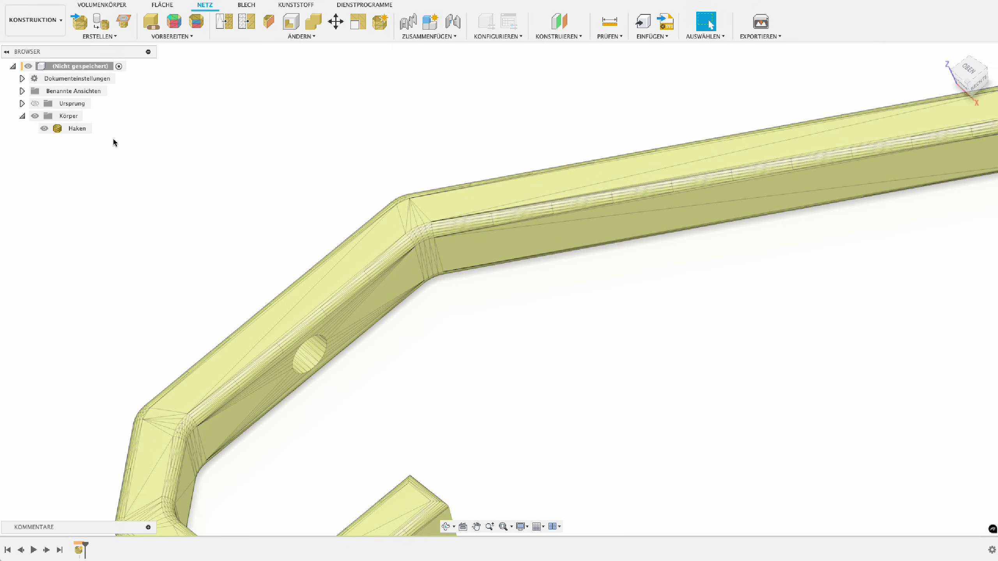
{"action": "scroll", "coordinate": [349, 196], "scroll_direction": "down", "scroll_amount": 3}
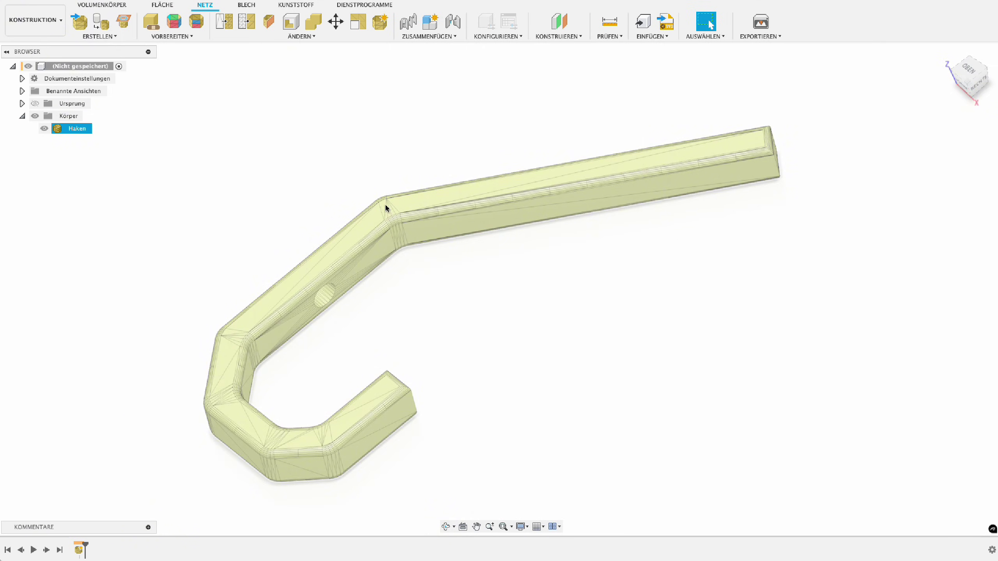
{"action": "left_click", "coordinate": [339, 174]}
{"action": "middle_click_drag", "start_coordinate": [295, 169], "coordinate": [435, 202], "text": "shift"}
{"action": "left_click", "coordinate": [434, 203]}
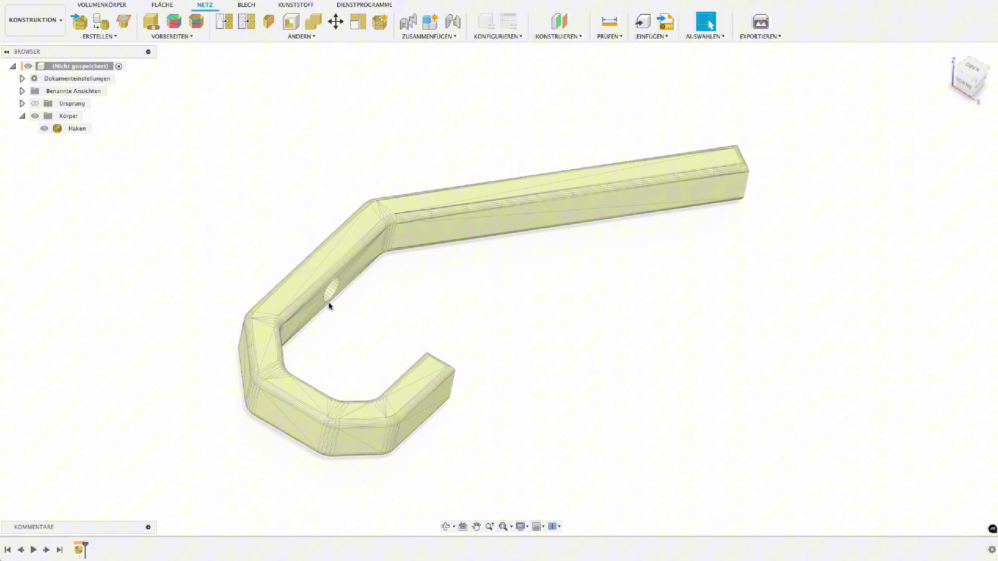
{"action": "left_click", "coordinate": [368, 263]}
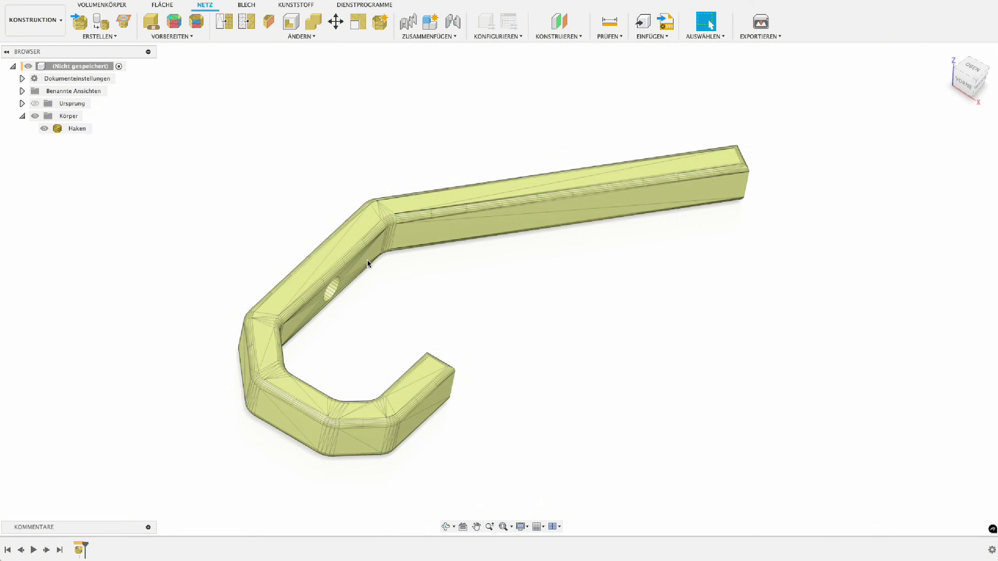
Step: Generate face groups on the hook mesh with type Schnell, a 25.0 deg angle threshold and a minimum face size of 0.20
{"action": "left_click", "coordinate": [176, 24]}
{"action": "left_click", "coordinate": [534, 188]}
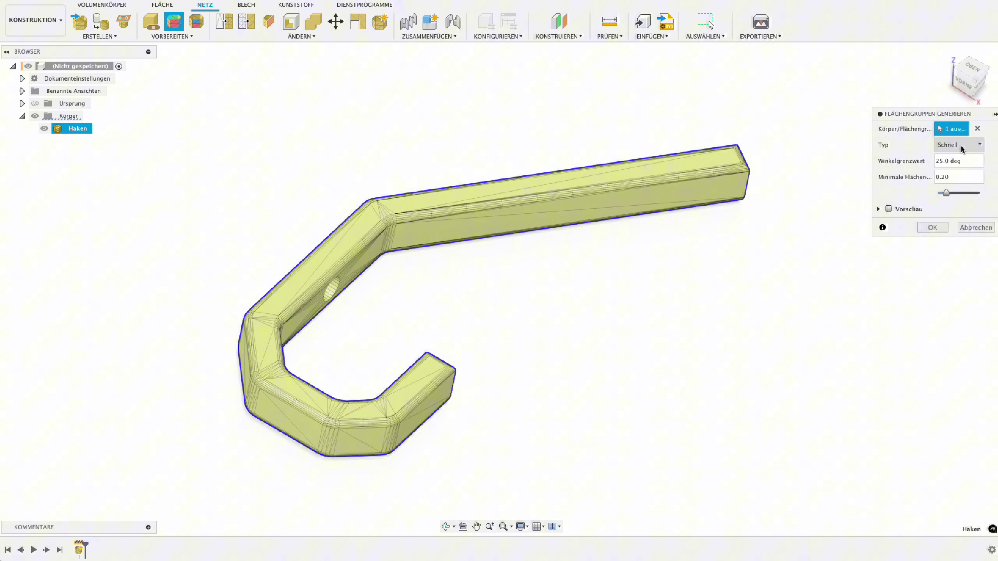
{"action": "left_click", "coordinate": [937, 229]}
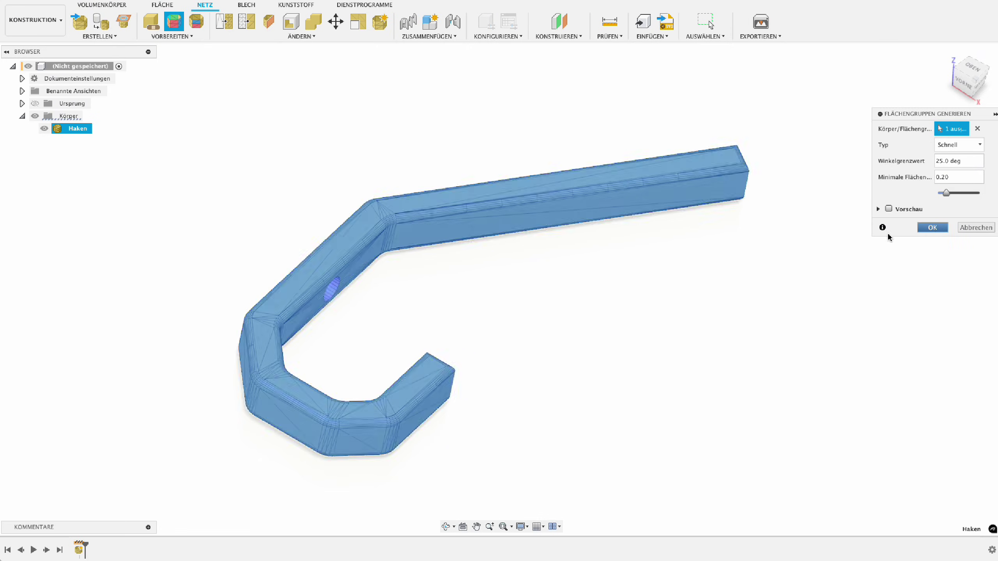
Step: Examine the generated face groups on the hook, especially around the hole in the shank
{"action": "middle_click_drag", "start_coordinate": [423, 285], "coordinate": [562, 285], "text": "shift"}
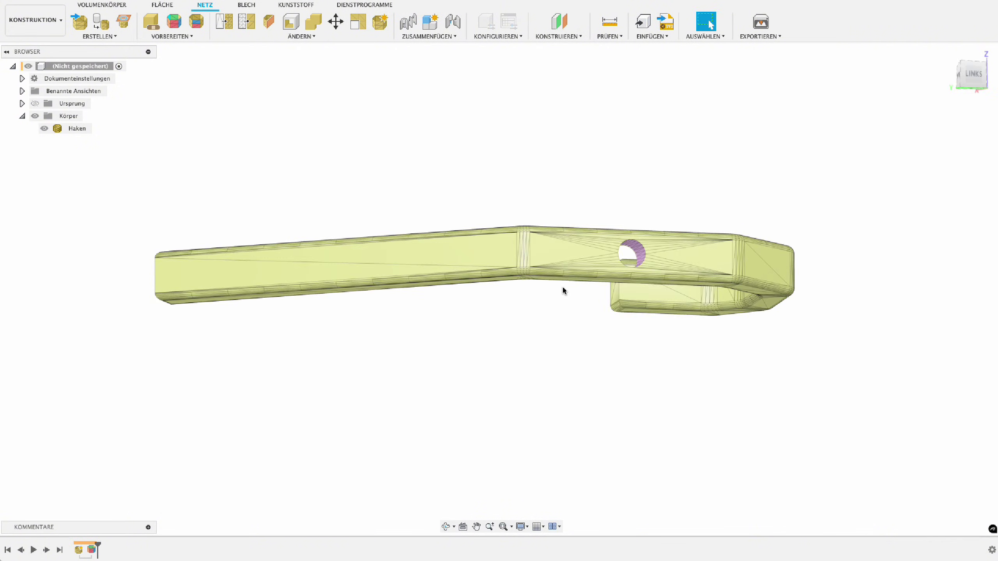
{"action": "scroll", "coordinate": [436, 234], "scroll_direction": "up", "scroll_amount": 5}
{"action": "scroll", "coordinate": [657, 195], "scroll_direction": "up", "scroll_amount": 1}
{"action": "middle_click_drag", "start_coordinate": [656, 195], "coordinate": [468, 169]}
{"action": "scroll", "coordinate": [691, 221], "scroll_direction": "up", "scroll_amount": 7}
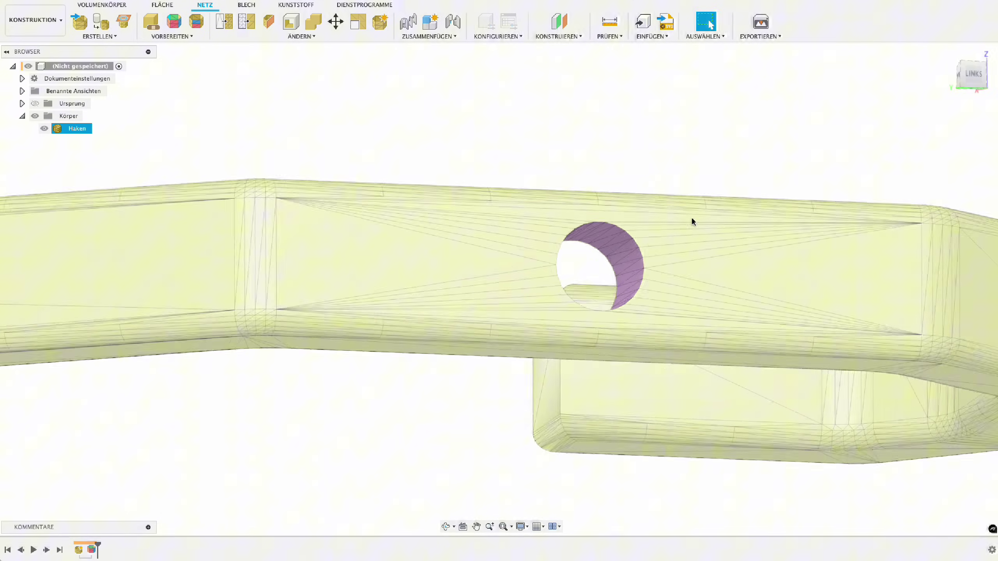
{"action": "scroll", "coordinate": [575, 246], "scroll_direction": "down", "scroll_amount": 4}
{"action": "scroll", "coordinate": [576, 248], "scroll_direction": "down", "scroll_amount": 3}
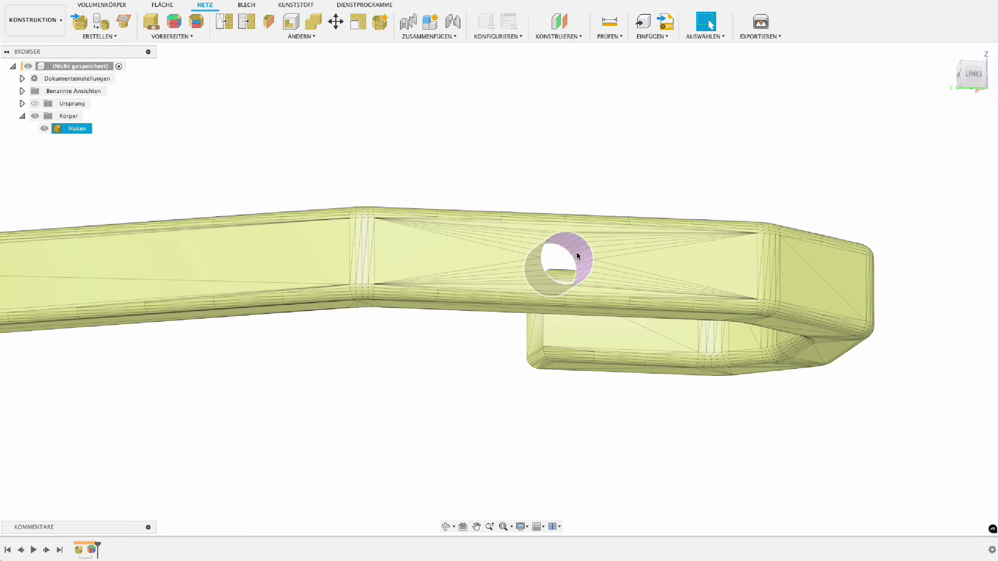
{"action": "middle_click_drag", "start_coordinate": [577, 255], "coordinate": [467, 244], "text": "shift"}
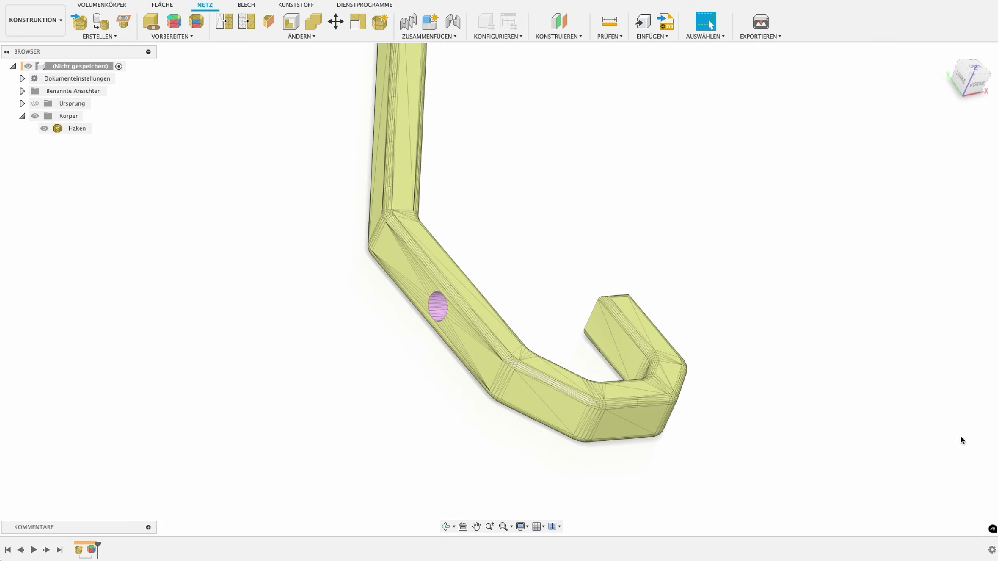
Step: Check the design history option and examine how the face groups are divided over the whole hook mesh
{"action": "left_click", "coordinate": [992, 551]}
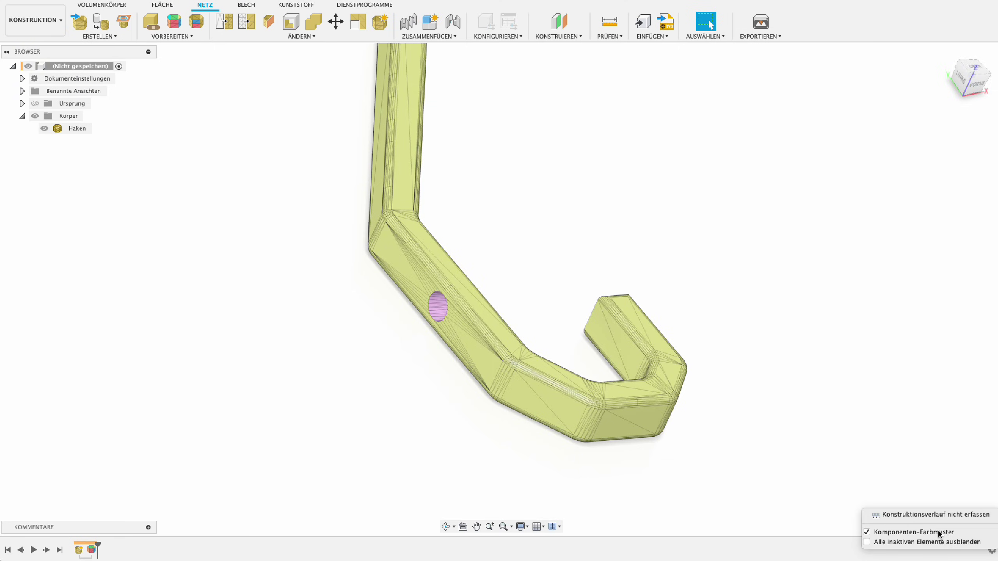
{"action": "left_click", "coordinate": [781, 287]}
{"action": "scroll", "coordinate": [623, 185], "scroll_direction": "down", "scroll_amount": 4}
{"action": "middle_click_drag", "start_coordinate": [544, 221], "coordinate": [393, 282]}
{"action": "scroll", "coordinate": [456, 259], "scroll_direction": "up", "scroll_amount": 1}
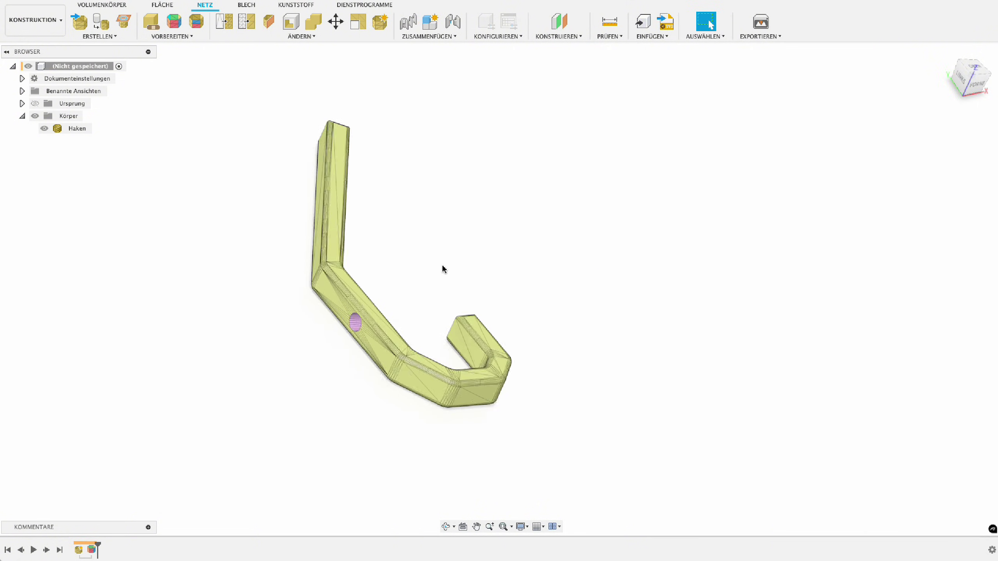
{"action": "scroll", "coordinate": [443, 270], "scroll_direction": "up", "scroll_amount": 3}
{"action": "middle_click_drag", "start_coordinate": [427, 247], "coordinate": [502, 268], "text": "shift"}
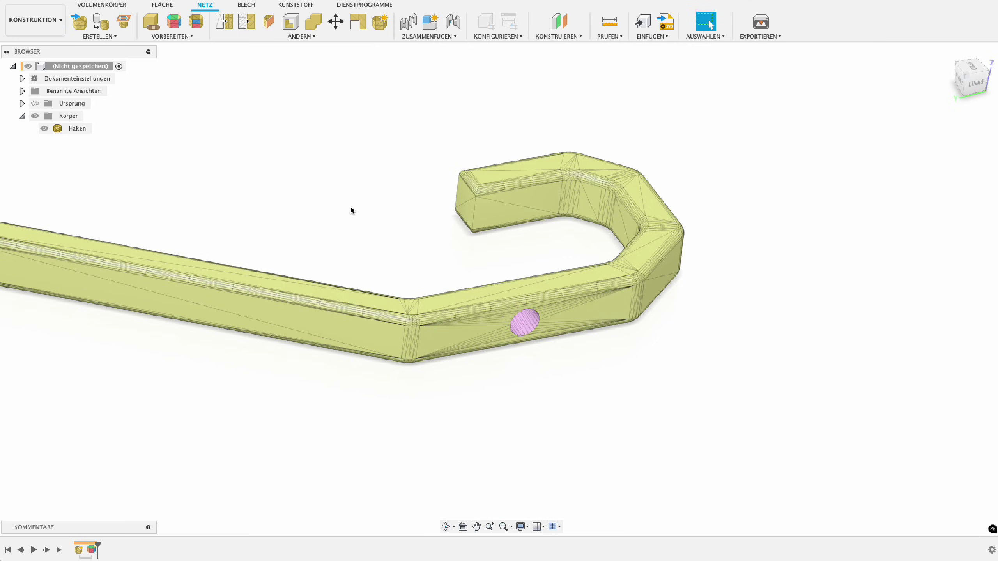
{"action": "scroll", "coordinate": [351, 205], "scroll_direction": "down", "scroll_amount": 2}
{"action": "left_click", "coordinate": [209, 232]}
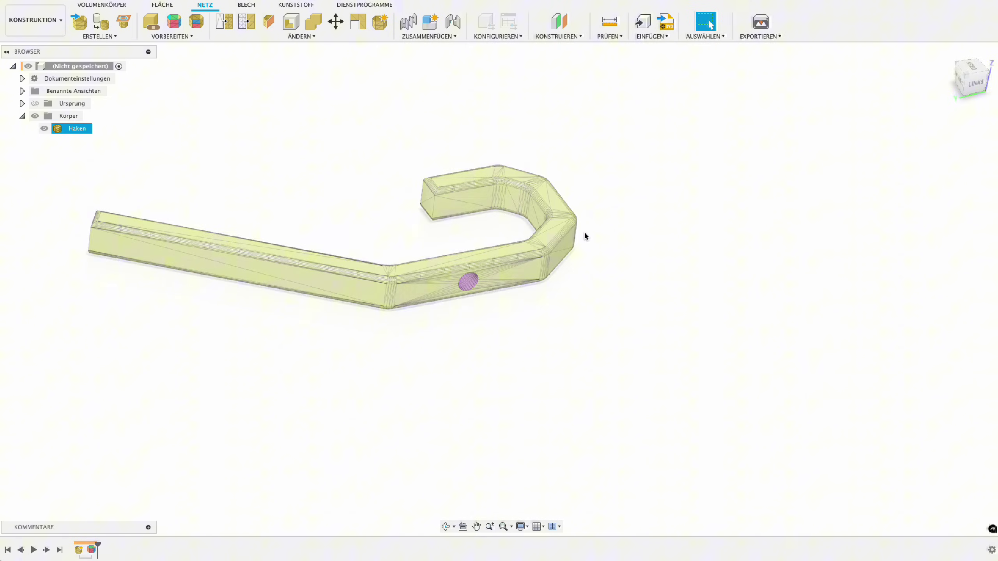
{"action": "left_click", "coordinate": [379, 142]}
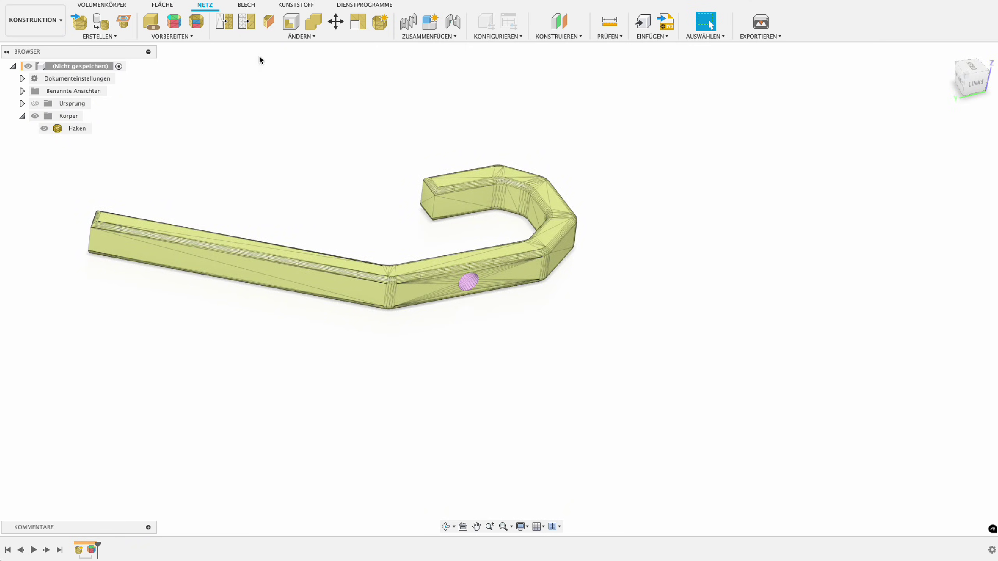
Step: Reduce the hook mesh by proportion with adaptive remeshing and a proportion of 25.00
{"action": "left_click", "coordinate": [245, 22]}
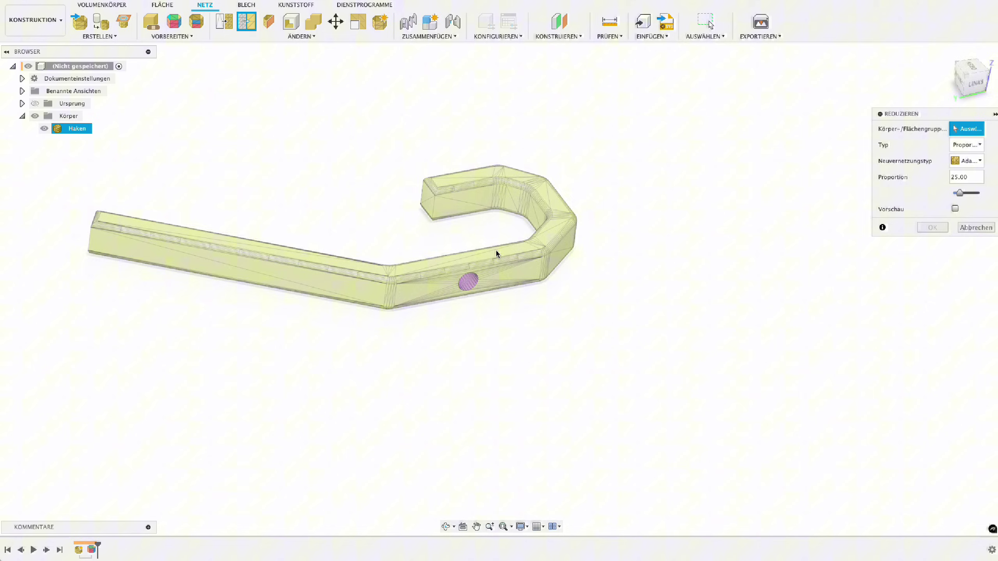
{"action": "left_click", "coordinate": [562, 253]}
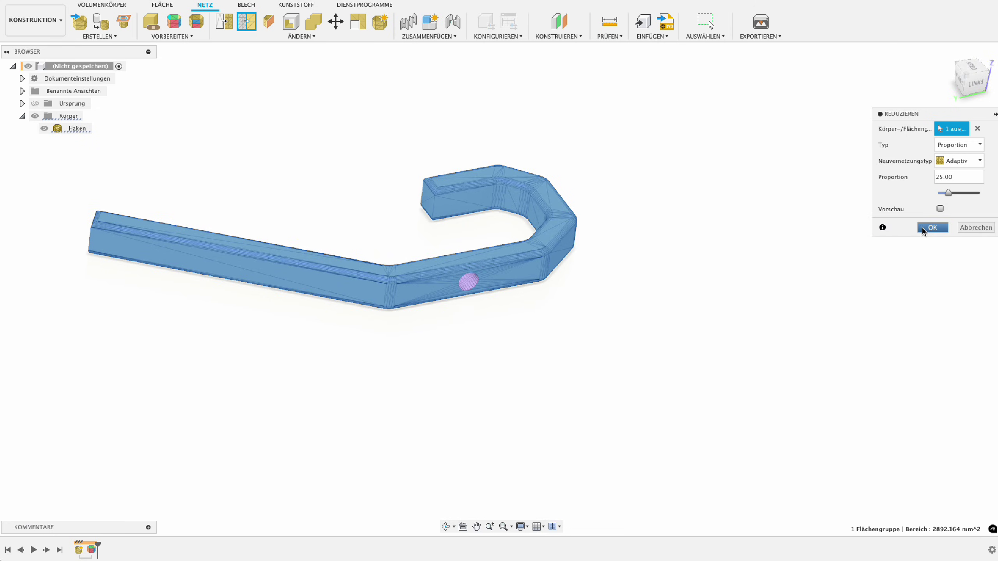
{"action": "left_click", "coordinate": [933, 228]}
{"action": "middle_click_drag", "start_coordinate": [644, 200], "coordinate": [608, 228], "text": "shift"}
{"action": "scroll", "coordinate": [531, 216], "scroll_direction": "up", "scroll_amount": 6}
{"action": "scroll", "coordinate": [512, 213], "scroll_direction": "down", "scroll_amount": 5}
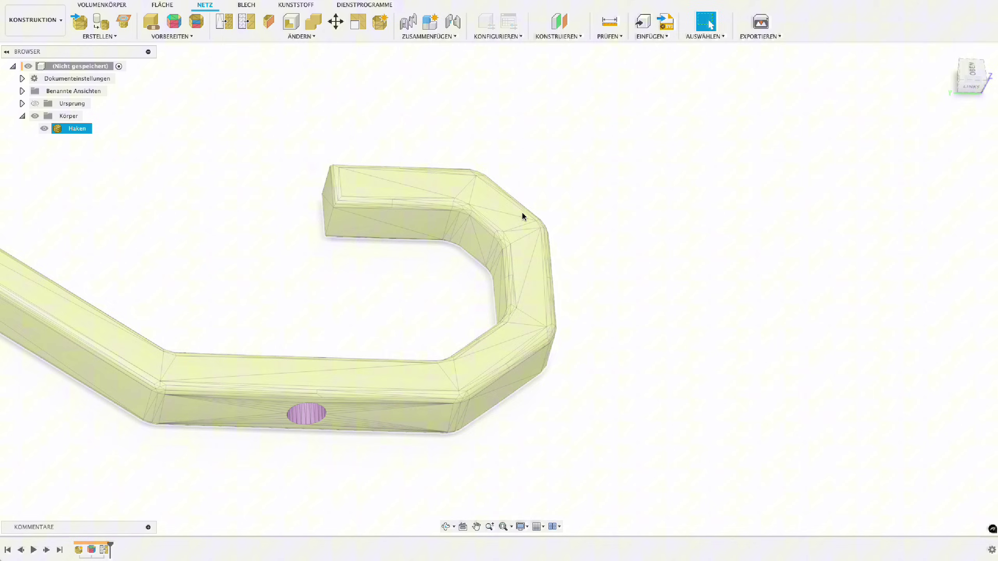
{"action": "middle_click_drag", "start_coordinate": [383, 179], "coordinate": [472, 188]}
{"action": "scroll", "coordinate": [491, 175], "scroll_direction": "down", "scroll_amount": 3}
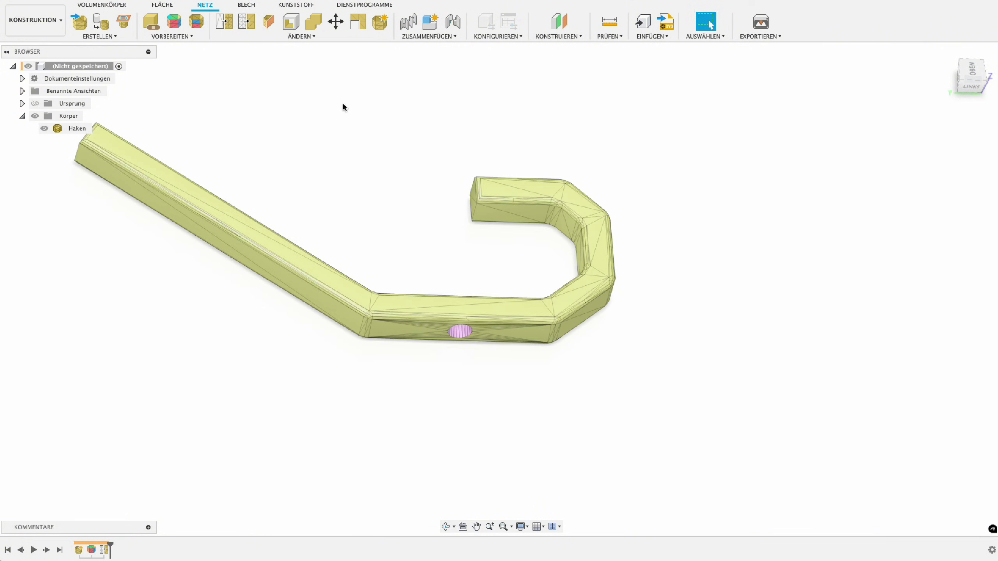
Step: Convert the hook mesh into a solid body with the parametric operation and the faceted method
{"action": "left_click", "coordinate": [305, 36]}
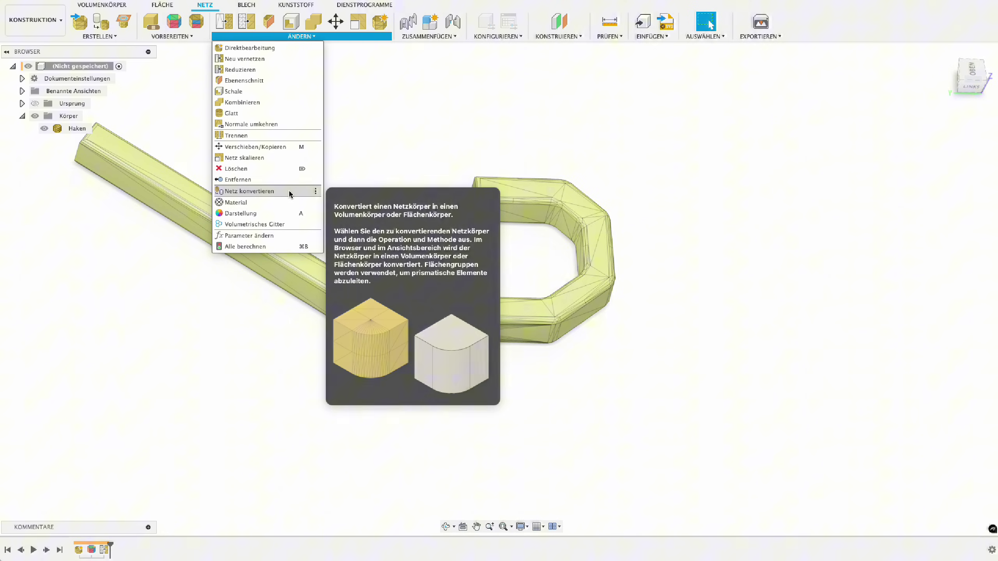
{"action": "left_click", "coordinate": [290, 193]}
{"action": "left_click", "coordinate": [330, 289]}
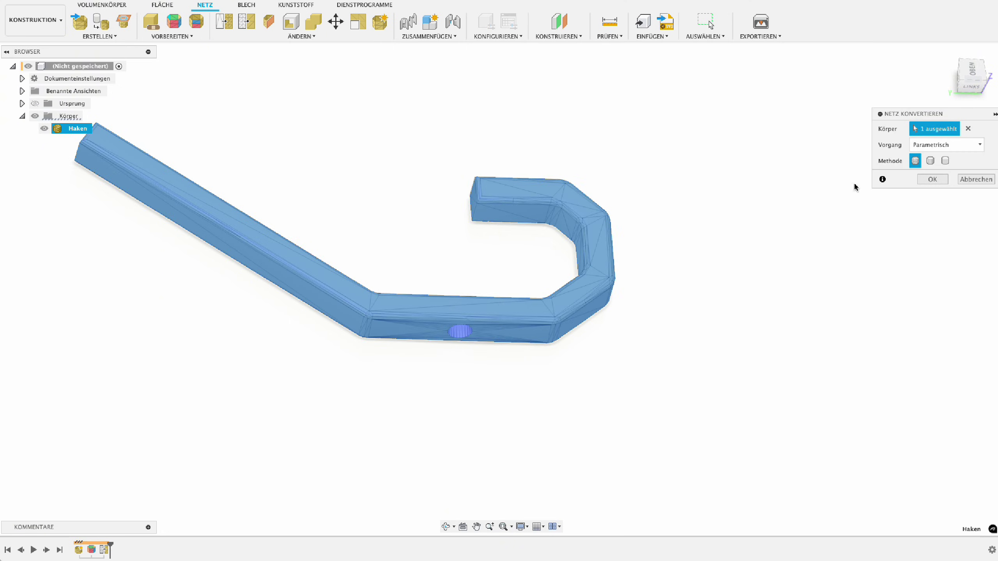
{"action": "left_click", "coordinate": [931, 181]}
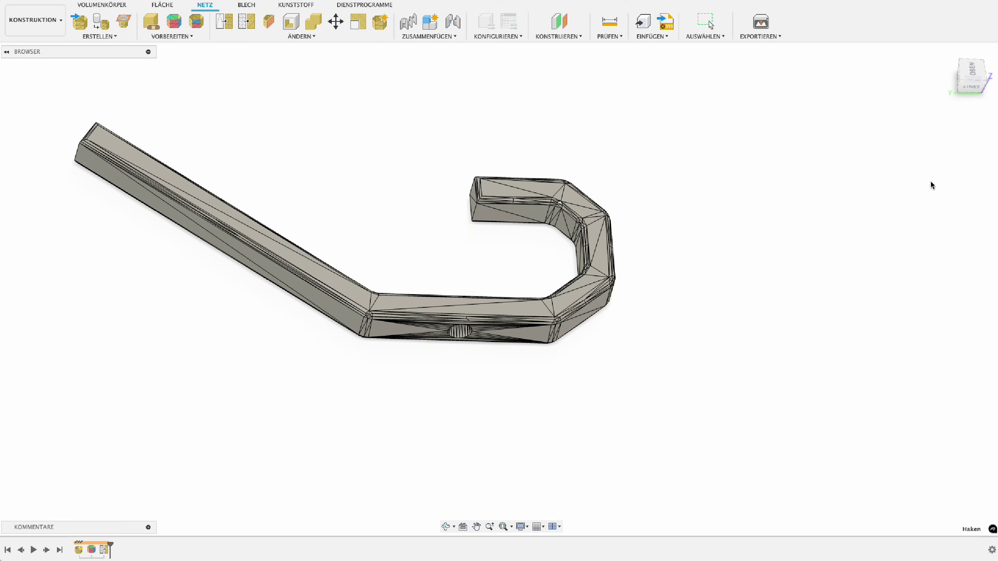
Step: Examine the triangular faces of the converted body along the hook, around the hole and on the long arm
{"action": "middle_click_drag", "start_coordinate": [708, 223], "coordinate": [699, 272], "text": "shift"}
{"action": "scroll", "coordinate": [431, 270], "scroll_direction": "up", "scroll_amount": 5}
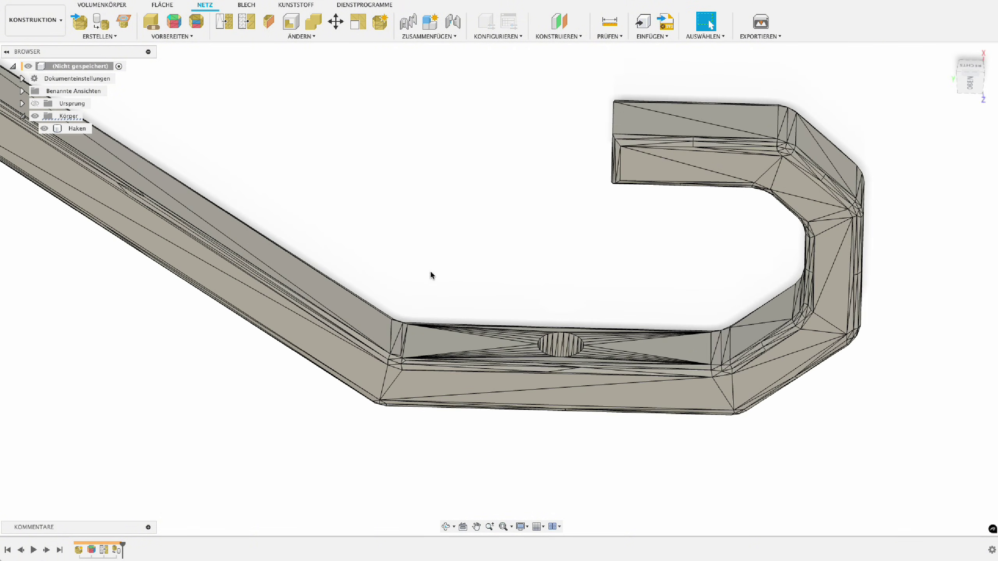
{"action": "scroll", "coordinate": [640, 302], "scroll_direction": "down", "scroll_amount": 3}
{"action": "scroll", "coordinate": [775, 161], "scroll_direction": "up", "scroll_amount": 4}
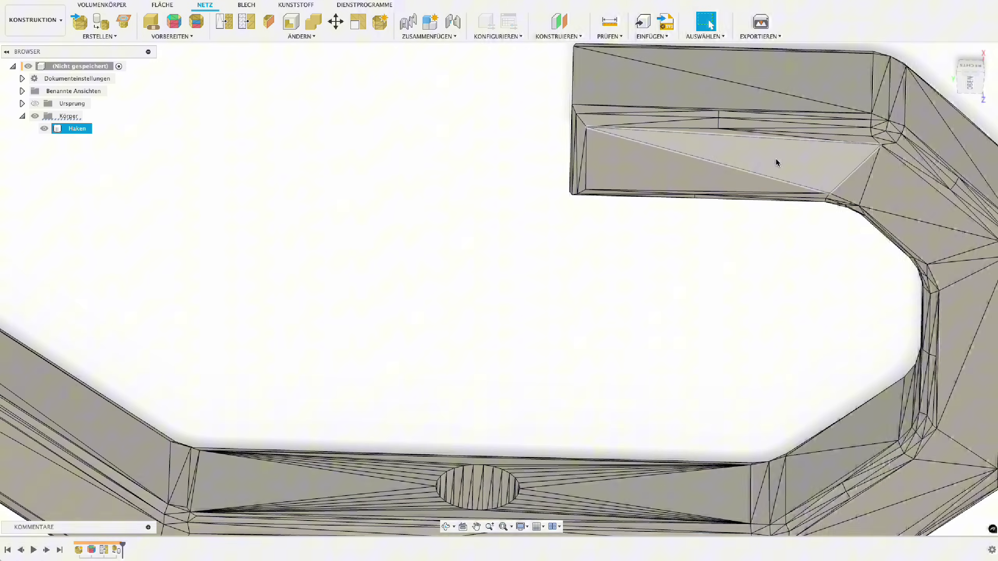
{"action": "scroll", "coordinate": [776, 161], "scroll_direction": "down", "scroll_amount": 4}
{"action": "scroll", "coordinate": [448, 204], "scroll_direction": "up", "scroll_amount": 2}
{"action": "middle_click_drag", "start_coordinate": [402, 204], "coordinate": [419, 130], "text": "shift"}
{"action": "scroll", "coordinate": [707, 277], "scroll_direction": "up", "scroll_amount": 3}
{"action": "scroll", "coordinate": [368, 223], "scroll_direction": "down", "scroll_amount": 5}
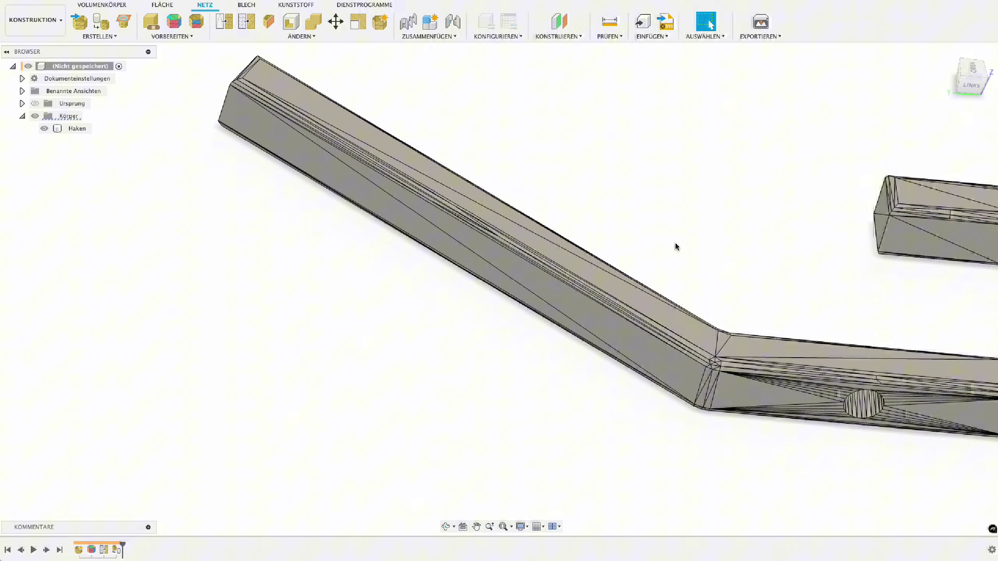
{"action": "scroll", "coordinate": [356, 80], "scroll_direction": "up", "scroll_amount": 6}
{"action": "scroll", "coordinate": [416, 92], "scroll_direction": "down", "scroll_amount": 3}
{"action": "scroll", "coordinate": [578, 309], "scroll_direction": "up", "scroll_amount": 4}
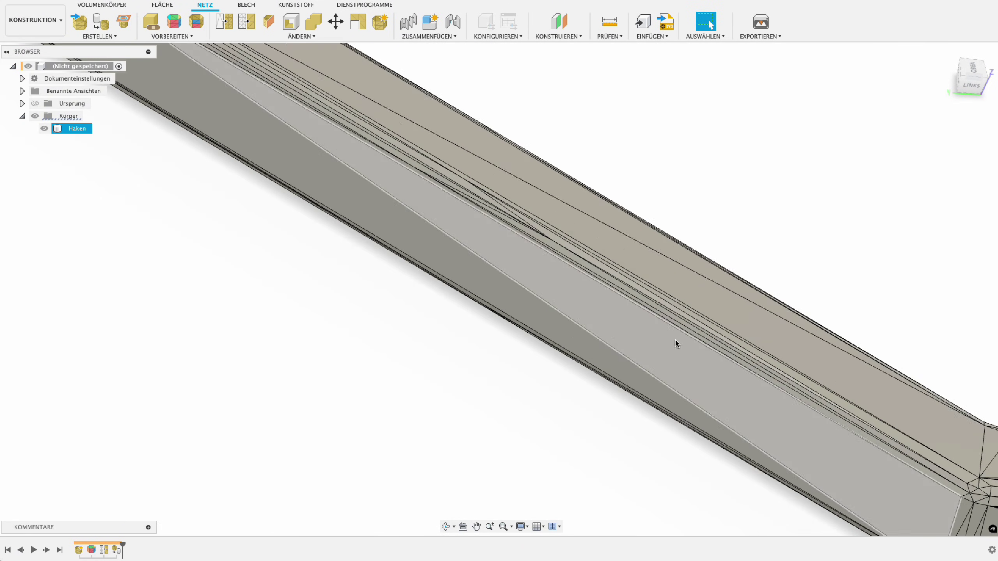
Step: Delete triangular faces on top of the hook's long arm and the adjoining straight section to merge them into flat faces
{"action": "middle_click_drag", "start_coordinate": [762, 301], "coordinate": [539, 334]}
{"action": "left_click", "coordinate": [654, 435]}
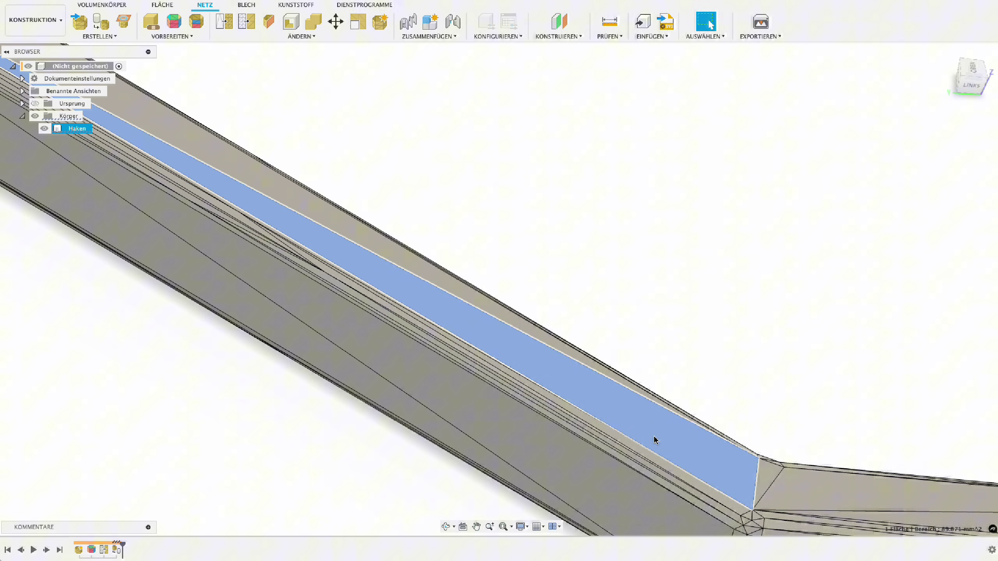
{"action": "key", "text": "Escape"}
{"action": "scroll", "coordinate": [697, 295], "scroll_direction": "down", "scroll_amount": 4}
{"action": "scroll", "coordinate": [725, 321], "scroll_direction": "down", "scroll_amount": 2}
{"action": "scroll", "coordinate": [828, 376], "scroll_direction": "up", "scroll_amount": 4}
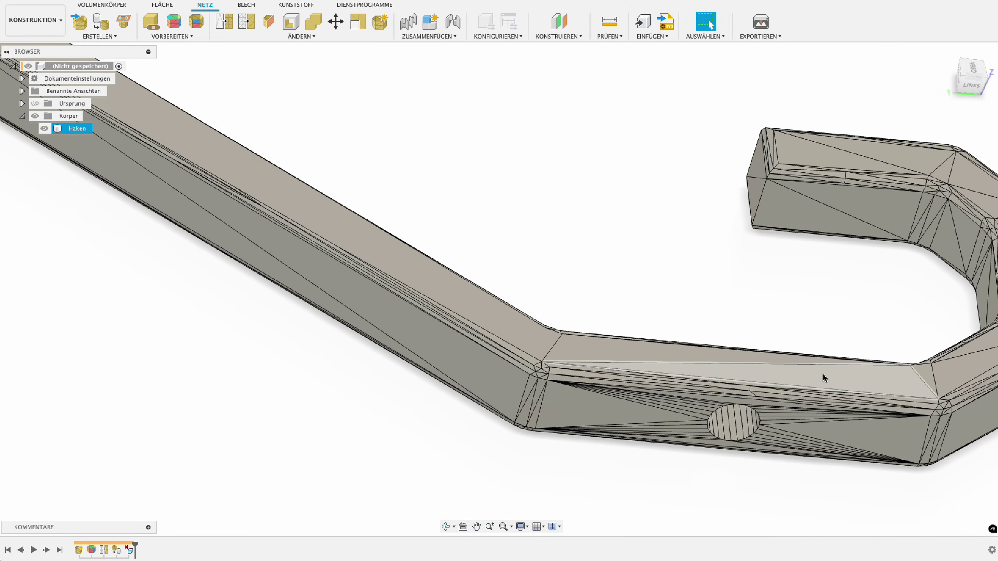
{"action": "left_click", "coordinate": [824, 374]}
{"action": "key", "text": "Delete"}
{"action": "middle_click_drag", "start_coordinate": [809, 307], "coordinate": [505, 261]}
{"action": "scroll", "coordinate": [655, 328], "scroll_direction": "up", "scroll_amount": 2}
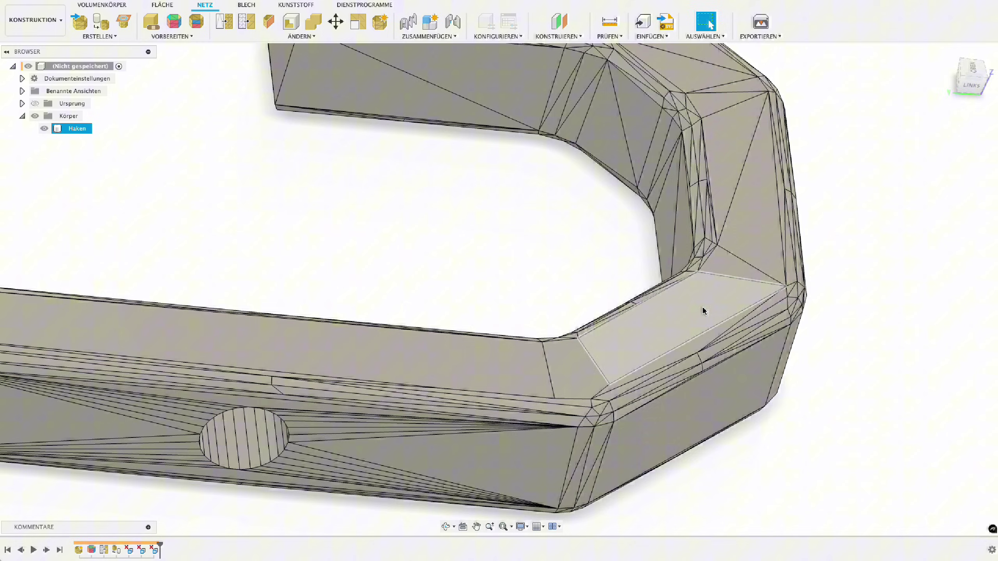
{"action": "scroll", "coordinate": [746, 252], "scroll_direction": "down", "scroll_amount": 5}
{"action": "middle_click_drag", "start_coordinate": [346, 228], "coordinate": [395, 406], "text": "shift"}
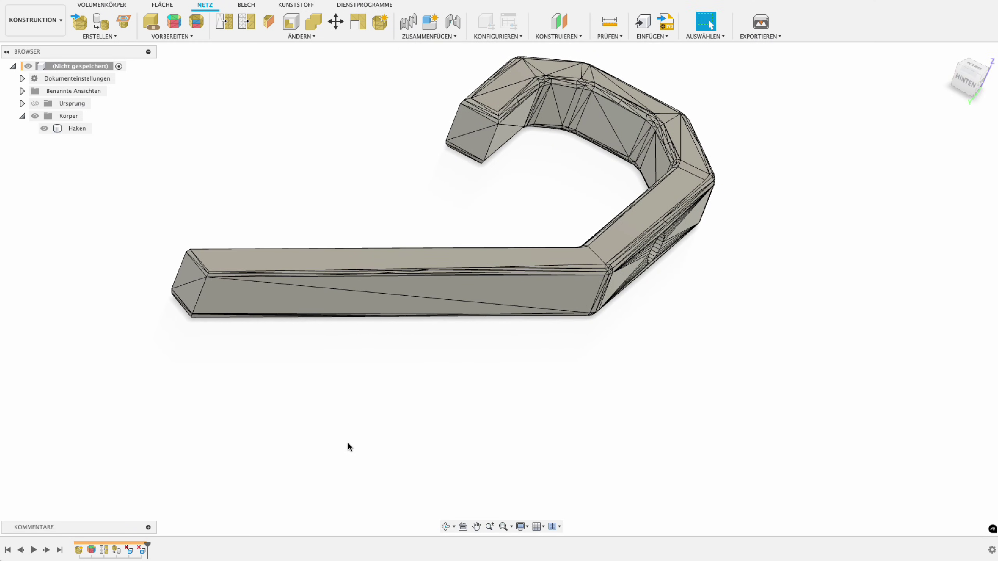
Step: Undo the face deletions and the faceted conversion of the hook mesh
{"action": "key", "text": "super+z"}
{"action": "key", "text": "super+z"}
{"action": "key", "text": "super+z"}
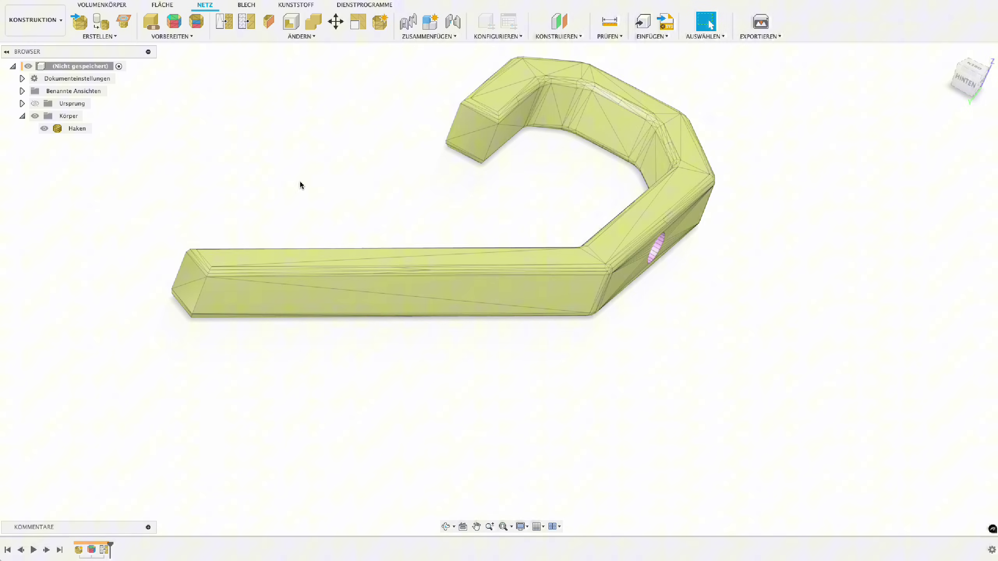
Step: Try to convert the hook mesh with the parametric operation and the organic method
{"action": "left_click", "coordinate": [297, 37]}
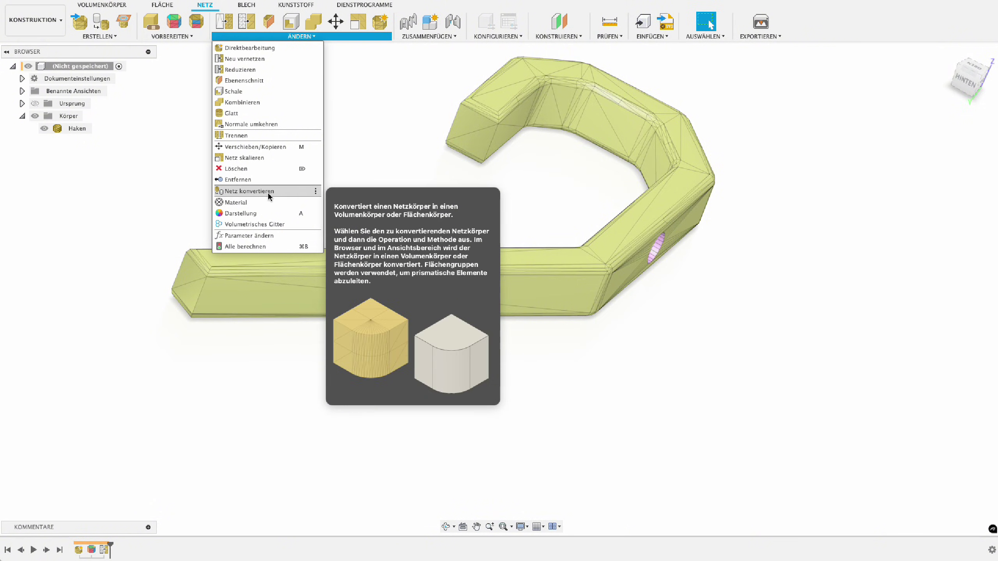
{"action": "left_click", "coordinate": [268, 193]}
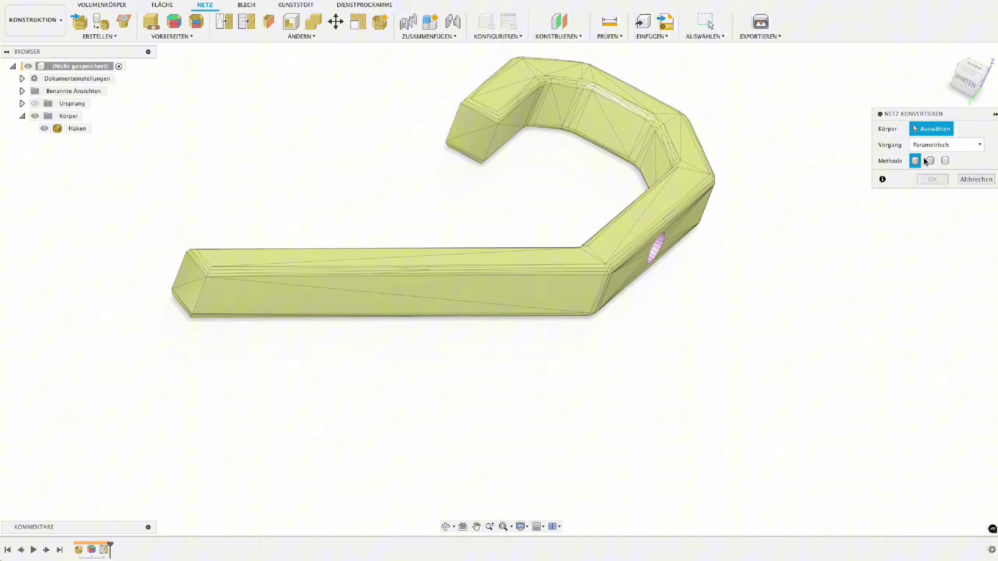
{"action": "left_click", "coordinate": [945, 160]}
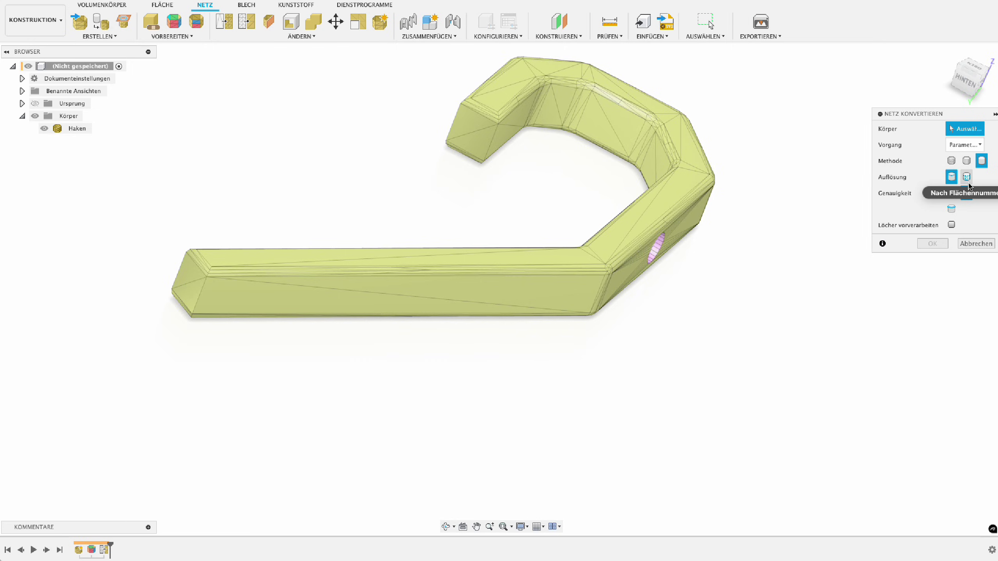
{"action": "left_click", "coordinate": [967, 161]}
{"action": "left_click", "coordinate": [984, 161]}
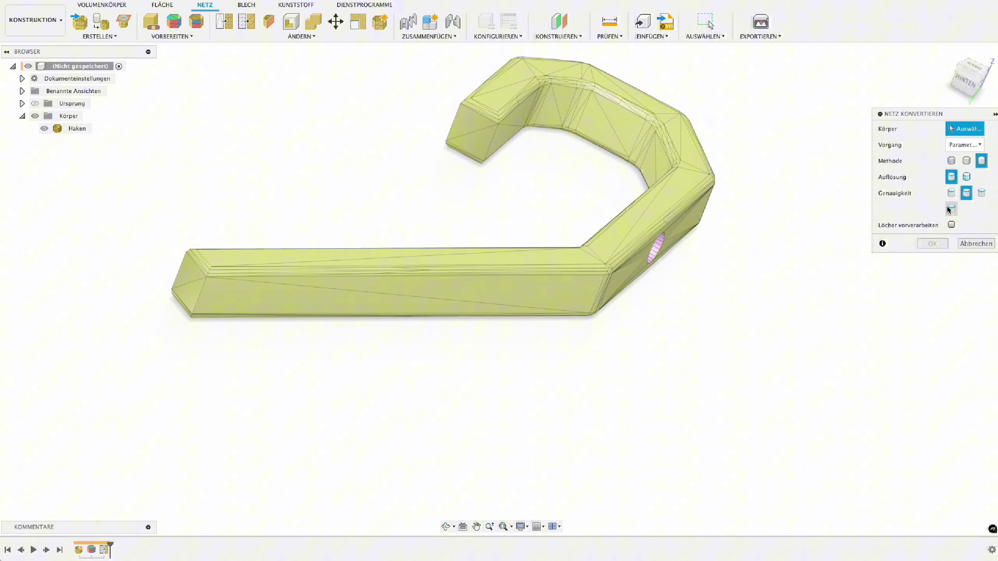
{"action": "left_click", "coordinate": [691, 191]}
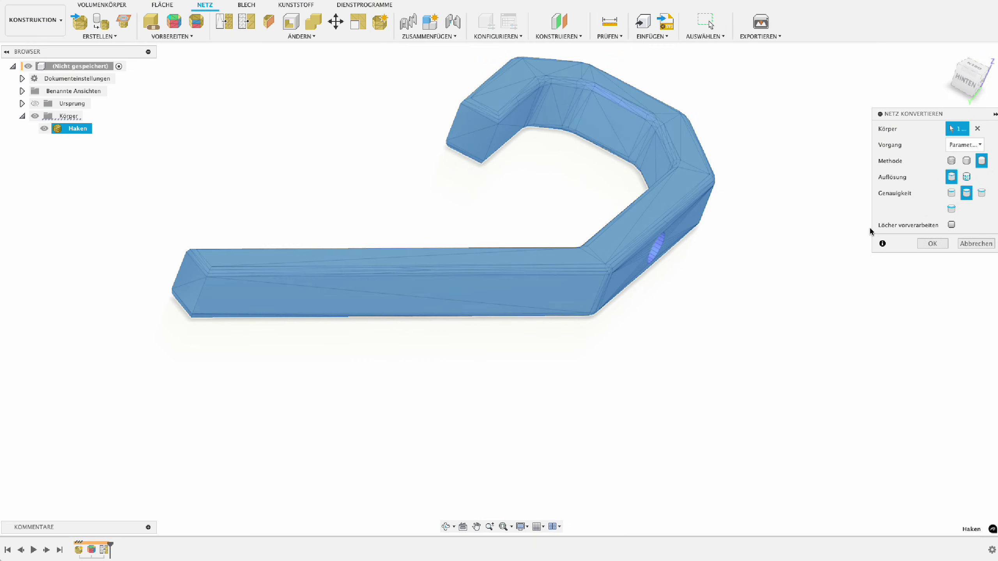
{"action": "left_click", "coordinate": [917, 244]}
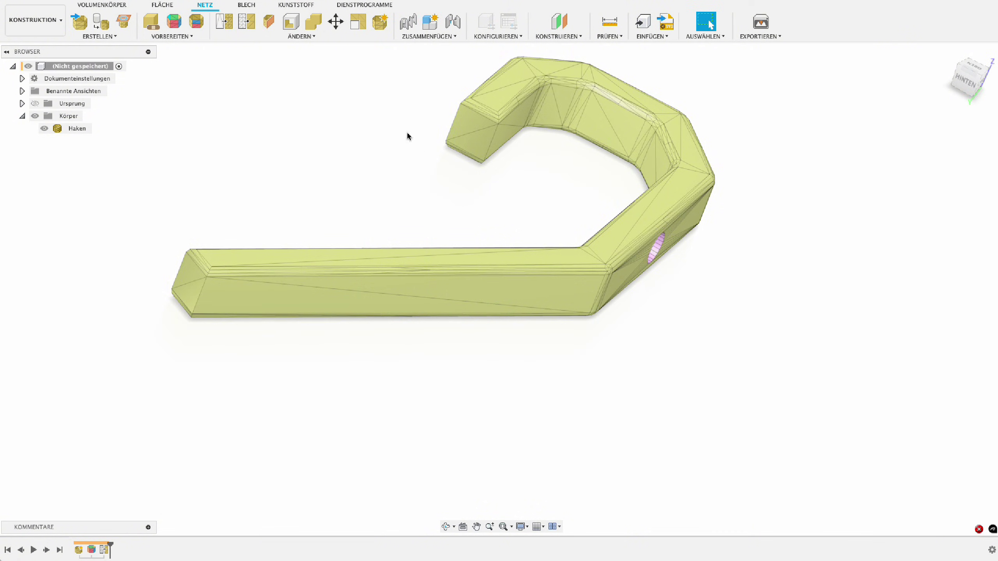
Step: Convert the hook mesh with the parametric operation and the prismatic method
{"action": "left_click", "coordinate": [319, 38]}
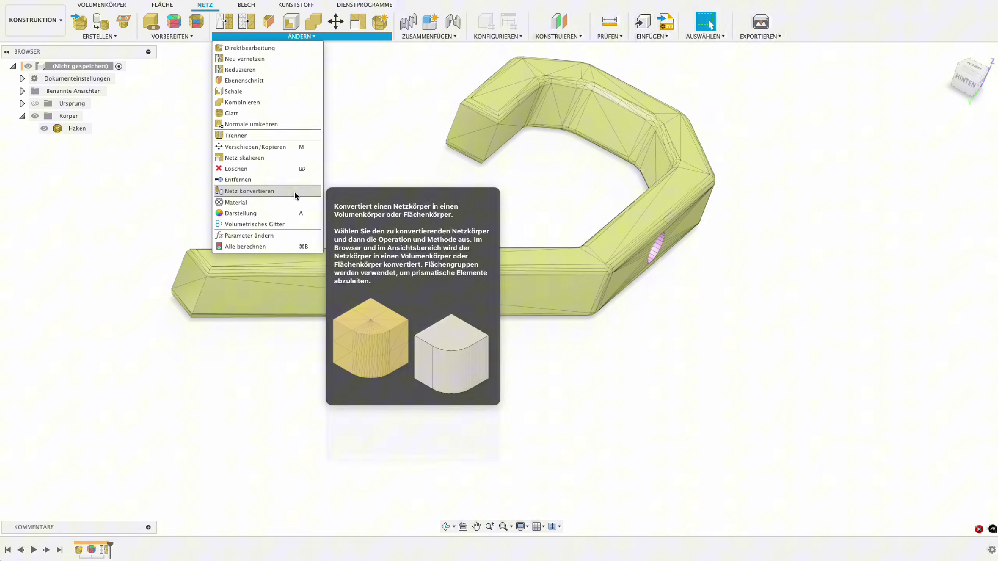
{"action": "left_click", "coordinate": [294, 191]}
{"action": "left_click", "coordinate": [930, 160]}
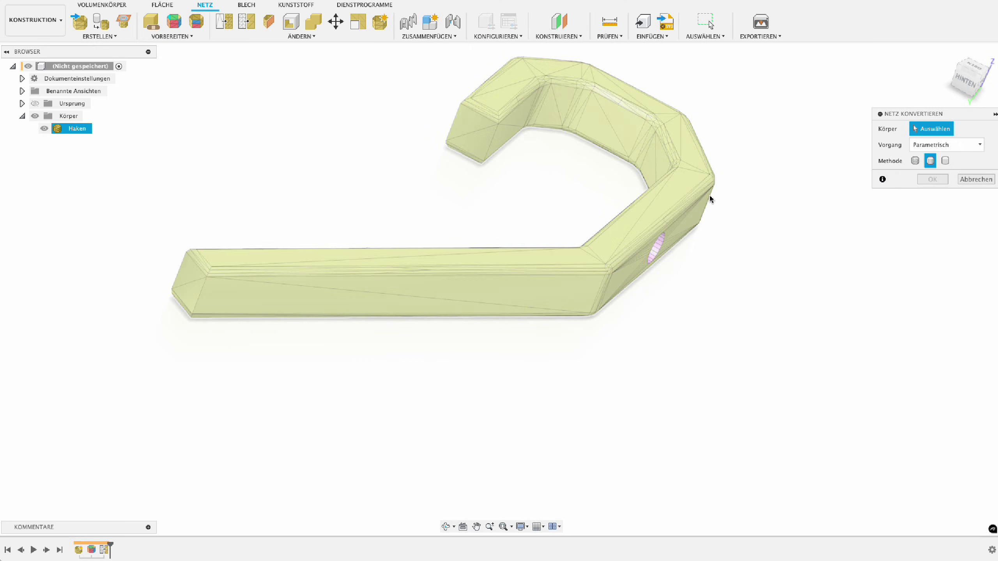
{"action": "left_click", "coordinate": [706, 196]}
{"action": "left_click", "coordinate": [933, 179]}
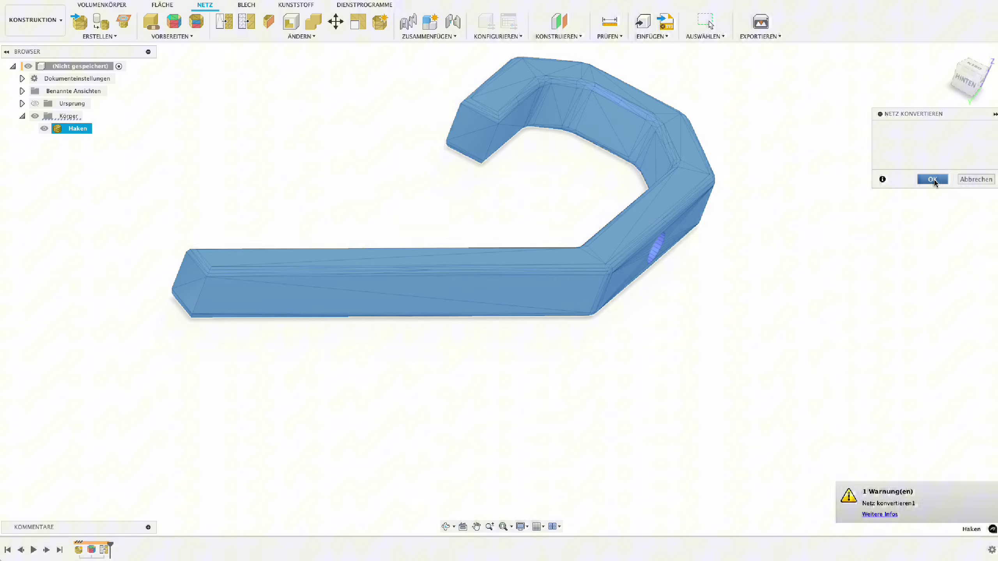
Step: Inspect the body produced by the prismatic conversion and undo that conversion
{"action": "middle_click_drag", "start_coordinate": [670, 254], "coordinate": [717, 219], "text": "shift"}
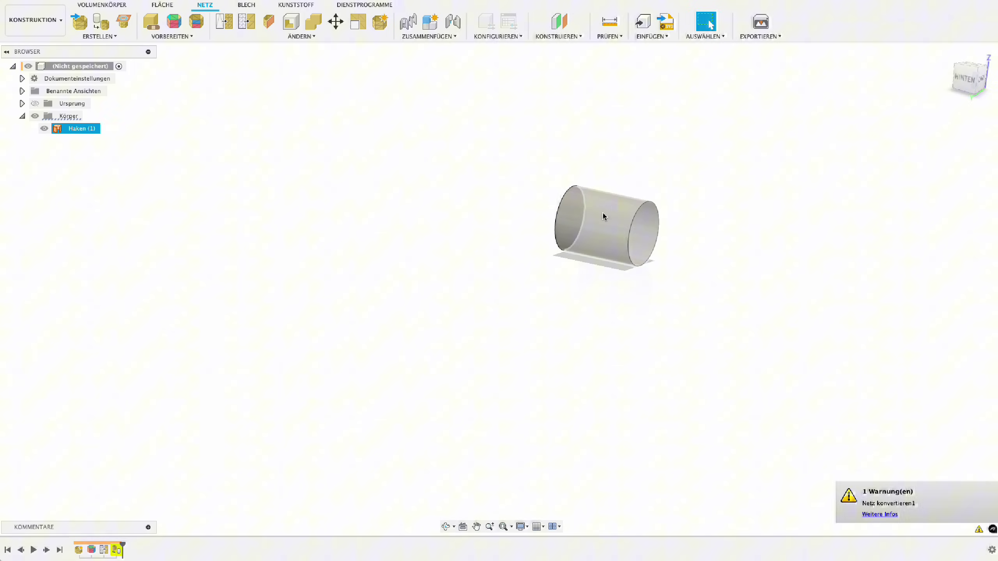
{"action": "scroll", "coordinate": [603, 218], "scroll_direction": "up", "scroll_amount": 3}
{"action": "scroll", "coordinate": [604, 218], "scroll_direction": "down", "scroll_amount": 2}
{"action": "middle_click_drag", "start_coordinate": [608, 210], "coordinate": [691, 241], "text": "shift"}
{"action": "scroll", "coordinate": [542, 221], "scroll_direction": "up", "scroll_amount": 2}
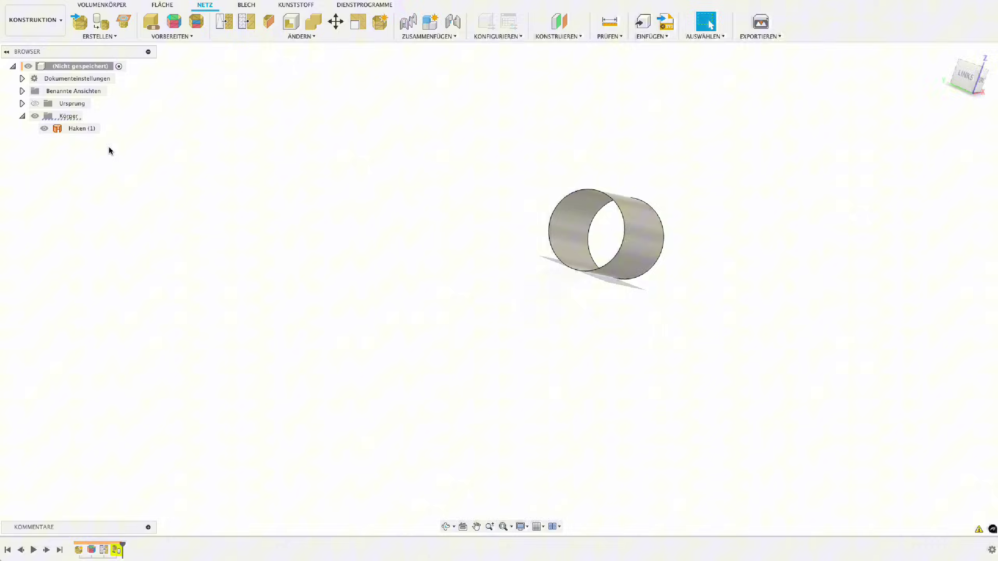
{"action": "key", "text": "ctrl+z"}
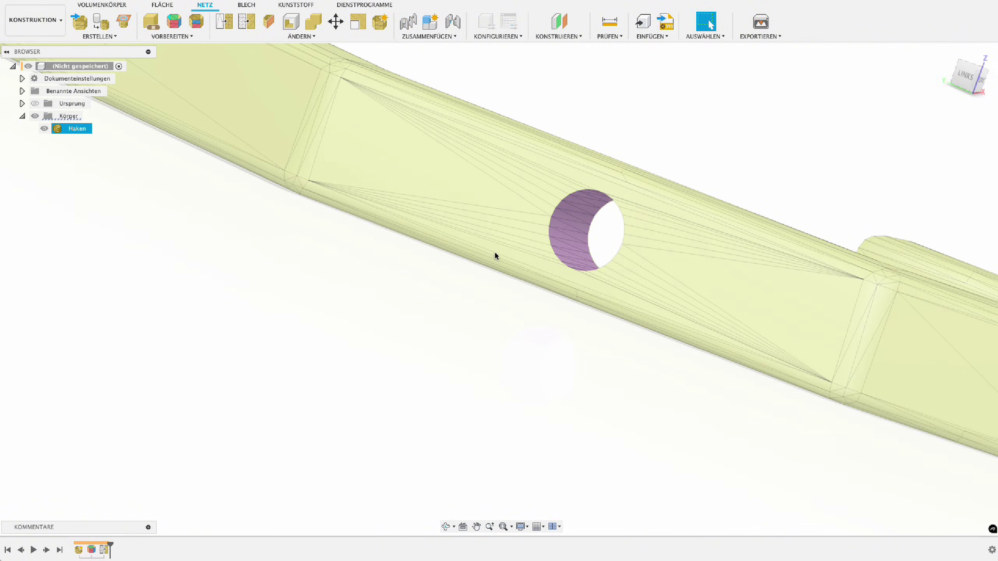
Step: Check the face group of the hole against the rest of the hook mesh
{"action": "scroll", "coordinate": [552, 212], "scroll_direction": "down", "scroll_amount": 2}
{"action": "left_click", "coordinate": [561, 218]}
{"action": "scroll", "coordinate": [620, 167], "scroll_direction": "down", "scroll_amount": 2}
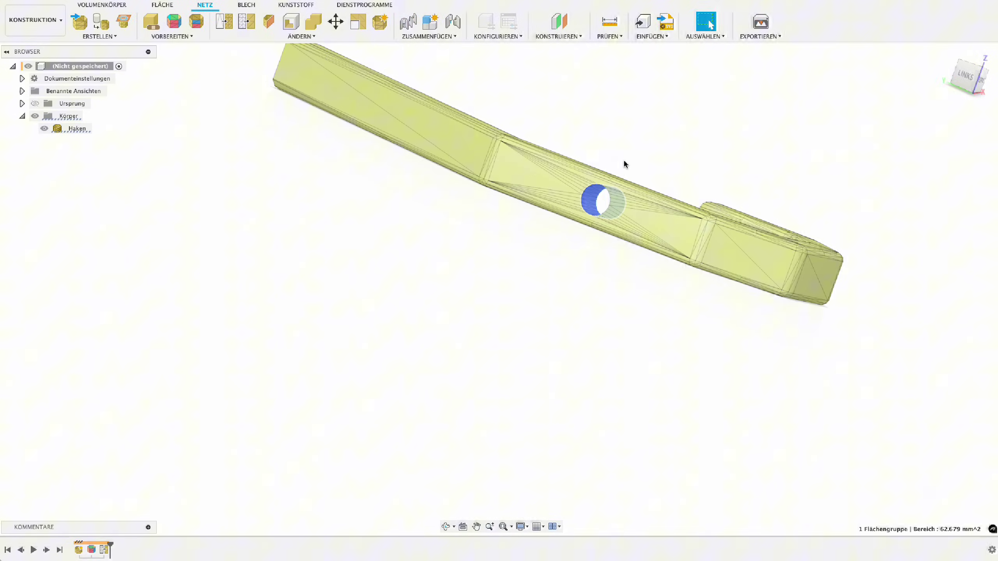
{"action": "left_click", "coordinate": [623, 158]}
{"action": "middle_click_drag", "start_coordinate": [614, 148], "coordinate": [650, 207], "text": "shift"}
{"action": "middle_click_drag", "start_coordinate": [634, 160], "coordinate": [482, 179]}
{"action": "scroll", "coordinate": [475, 173], "scroll_direction": "down", "scroll_amount": 1}
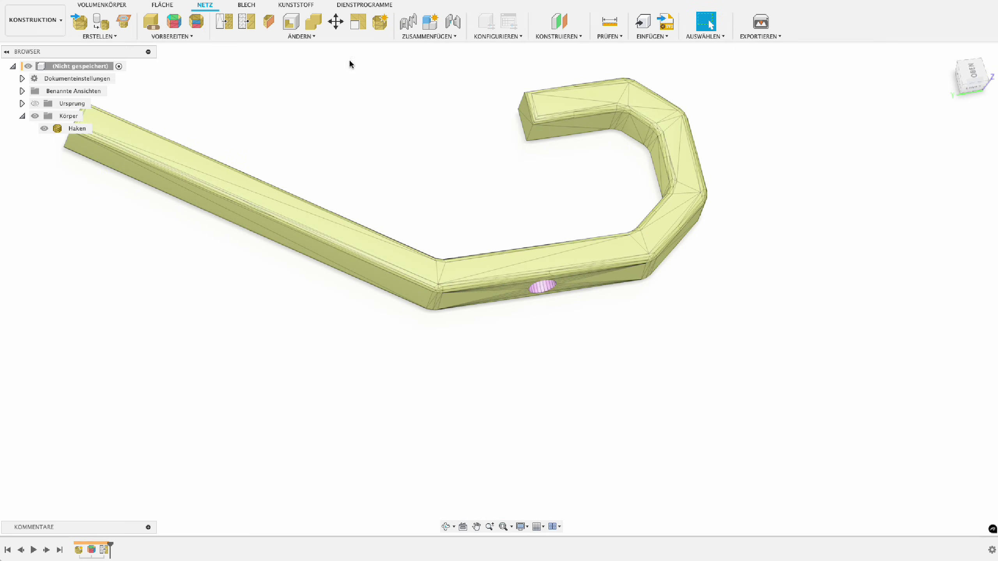
Step: Convert the hook mesh into a solid body again with the parametric operation and the faceted method
{"action": "left_click", "coordinate": [313, 41]}
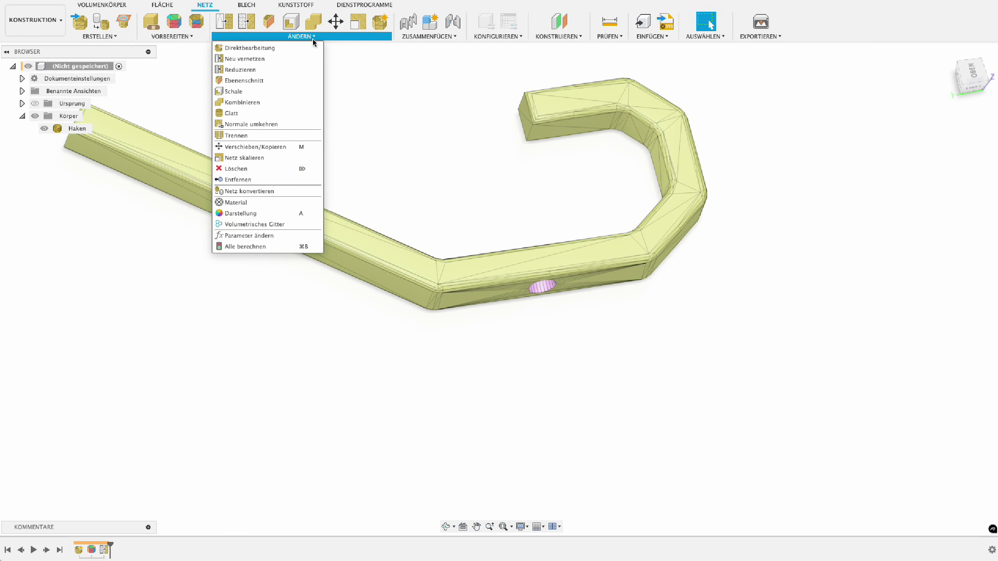
{"action": "left_click", "coordinate": [299, 194]}
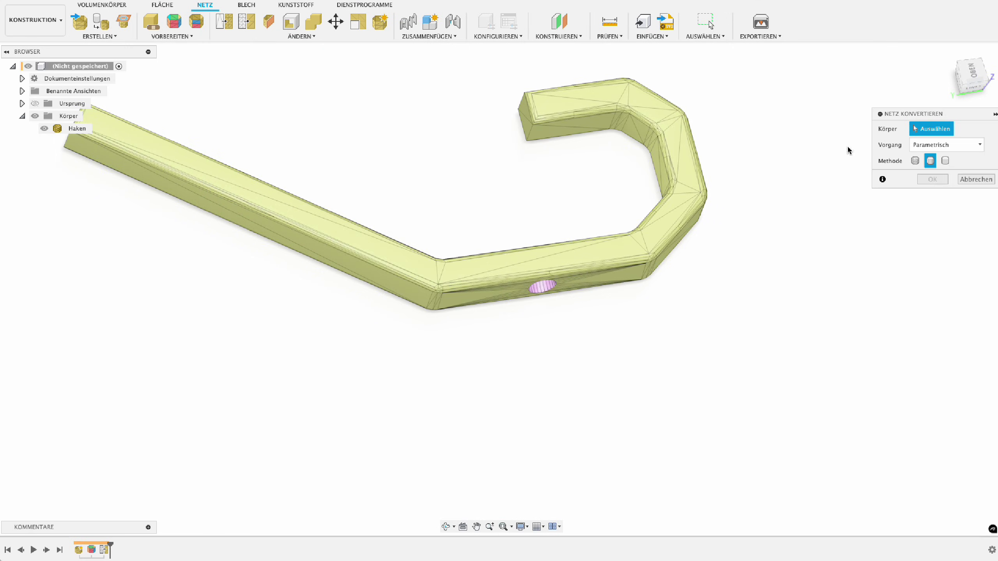
{"action": "left_click", "coordinate": [658, 227]}
{"action": "left_click", "coordinate": [932, 179]}
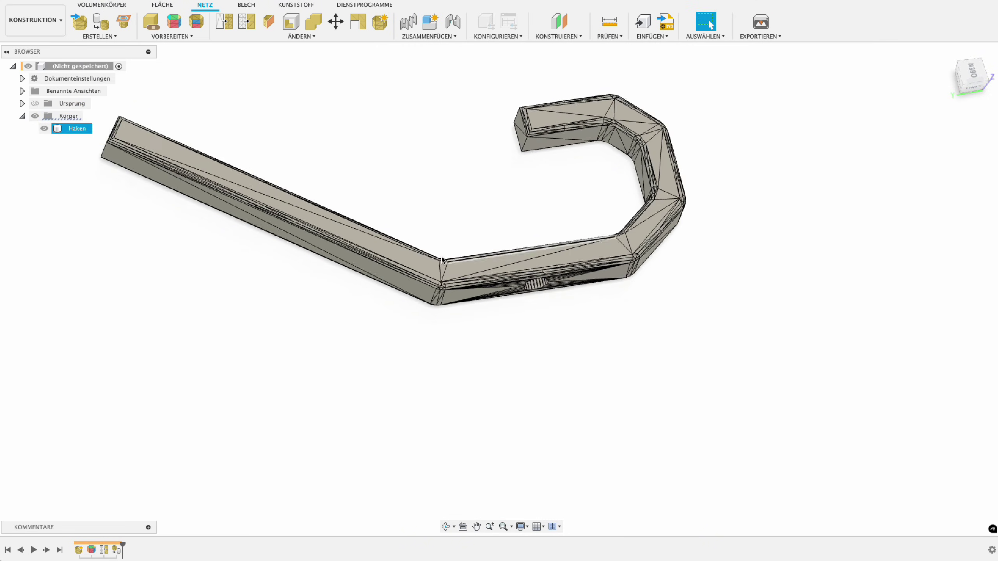
Step: Sketch a small circle, about 4.4 mm² in area, on the XY origin plane, within the hook's straight section between bend and hole
{"action": "middle_click_drag", "start_coordinate": [236, 185], "coordinate": [553, 267], "text": "shift"}
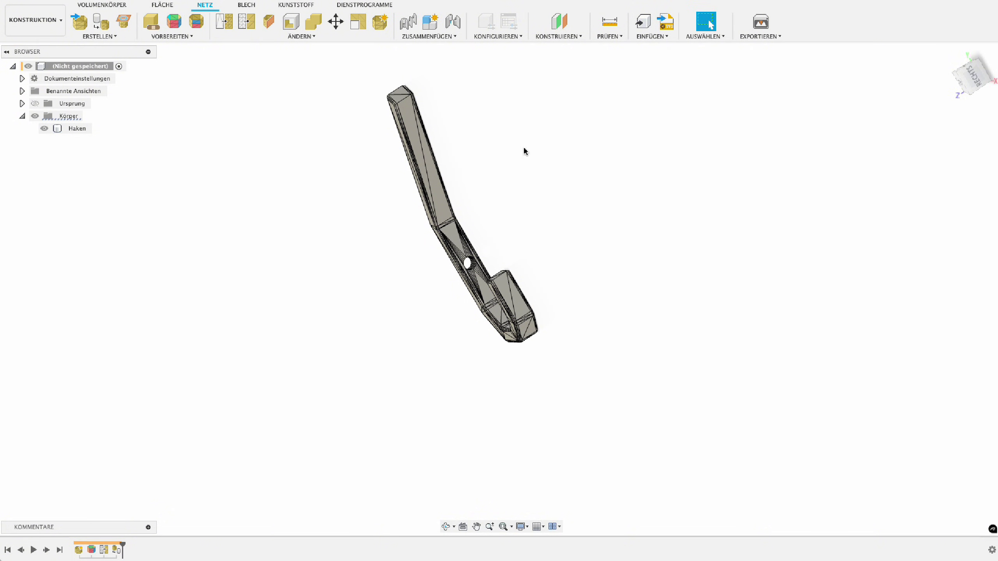
{"action": "left_click", "coordinate": [113, 4]}
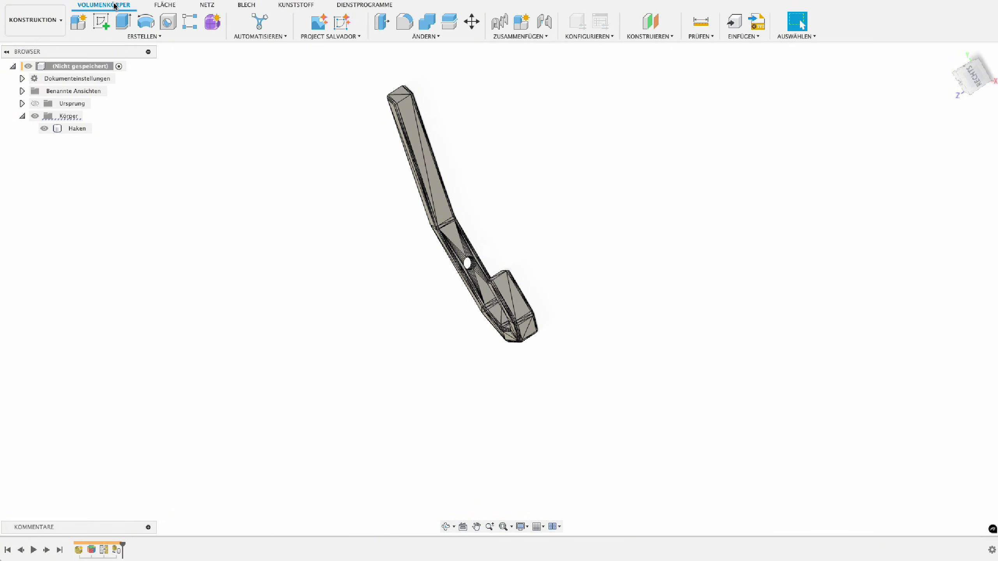
{"action": "left_click", "coordinate": [103, 24]}
{"action": "mouse_move", "coordinate": [454, 213]}
{"action": "middle_mouse_down", "text": "shift"}
{"action": "mouse_move", "coordinate": [463, 272]}
{"action": "mouse_move", "coordinate": [516, 257]}
{"action": "mouse_move", "coordinate": [442, 254]}
{"action": "middle_mouse_up", "text": "shift"}
{"action": "left_click", "coordinate": [441, 255]}
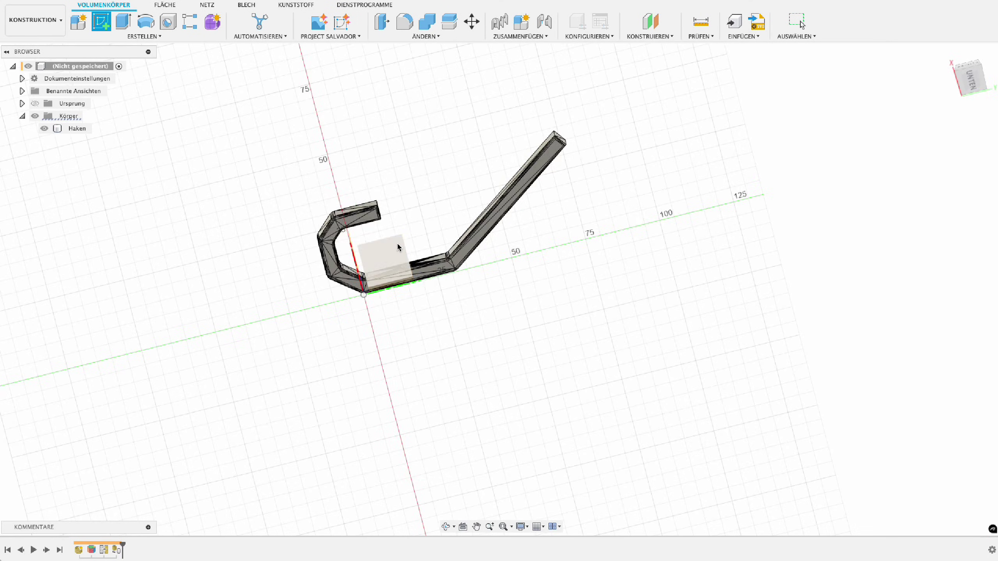
{"action": "scroll", "coordinate": [497, 276], "scroll_direction": "up", "scroll_amount": 5}
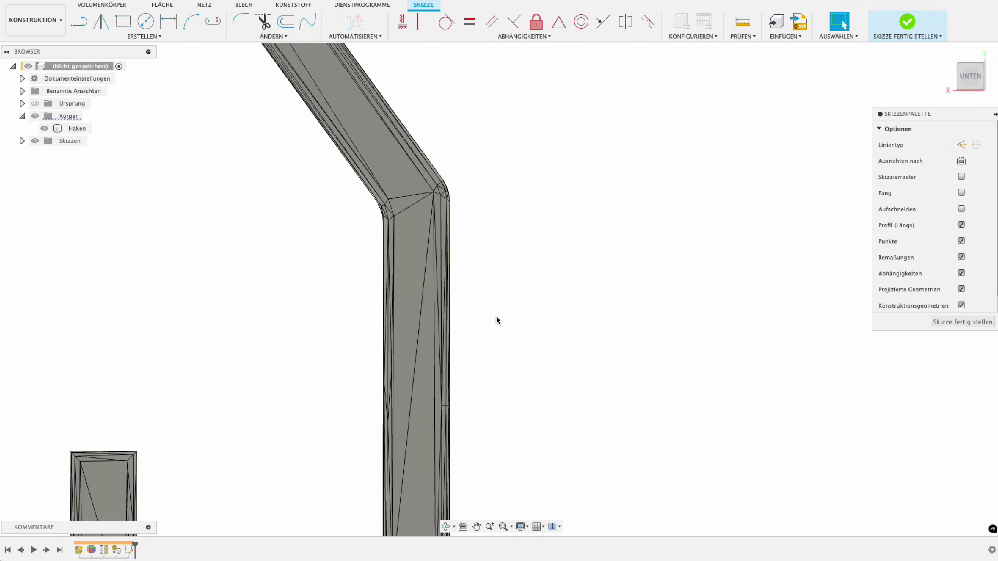
{"action": "key", "text": "c"}
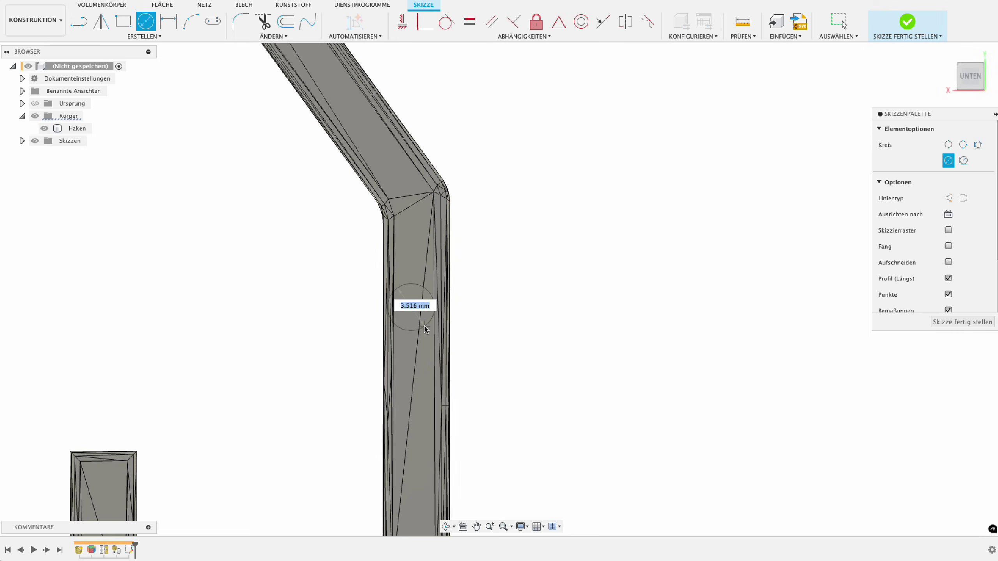
{"action": "left_click", "coordinate": [424, 327]}
{"action": "key", "text": "Escape"}
{"action": "mouse_move", "coordinate": [411, 308]}
{"action": "left_mouse_down"}
{"action": "mouse_move", "coordinate": [432, 299]}
{"action": "mouse_move", "coordinate": [413, 302]}
{"action": "left_mouse_up"}
{"action": "left_click", "coordinate": [474, 291]}
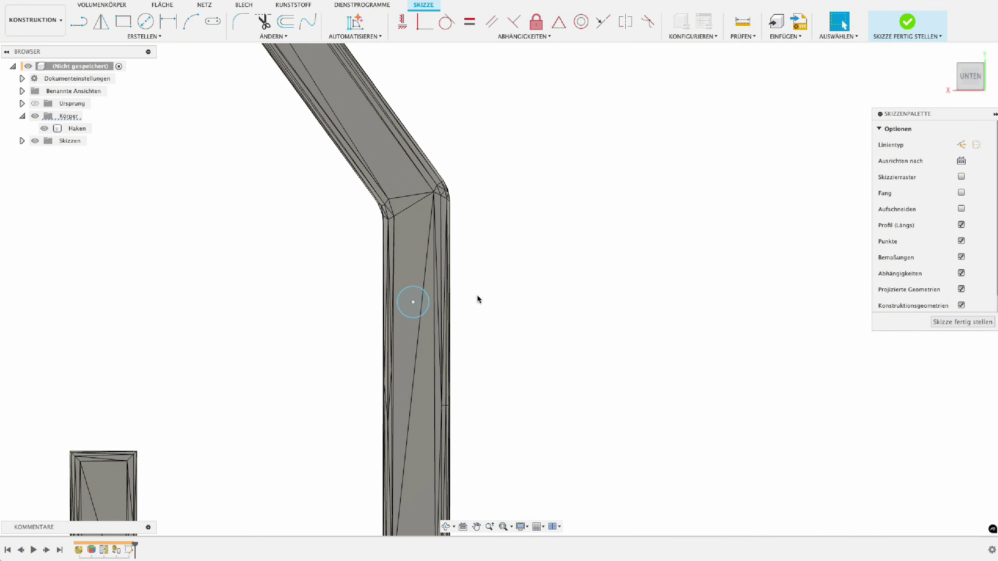
Step: Extrude the circle 14 mm as a cut through the hook's straight section
{"action": "key", "text": "e"}
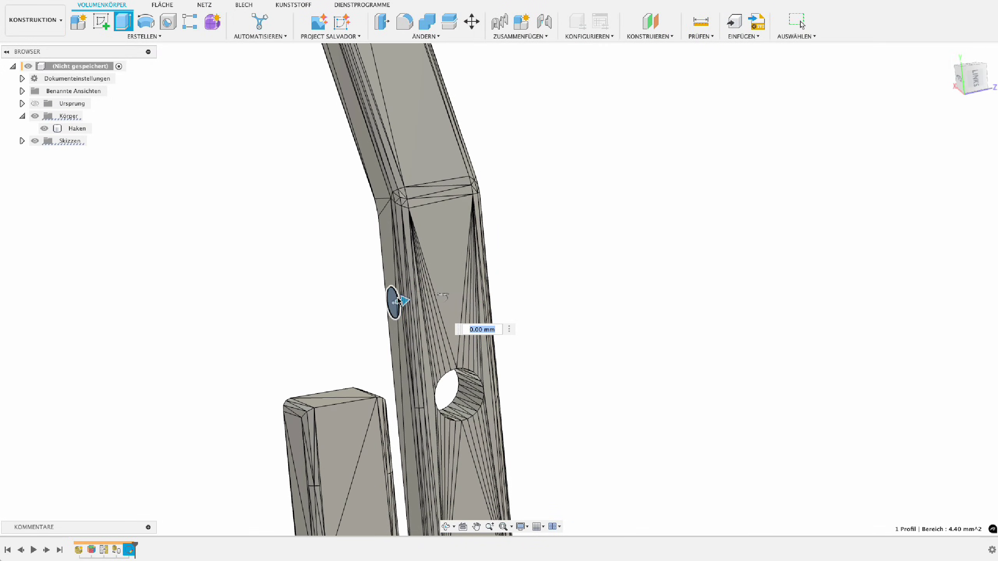
{"action": "left_click_drag", "start_coordinate": [398, 301], "coordinate": [584, 283]}
{"action": "key", "text": "Return"}
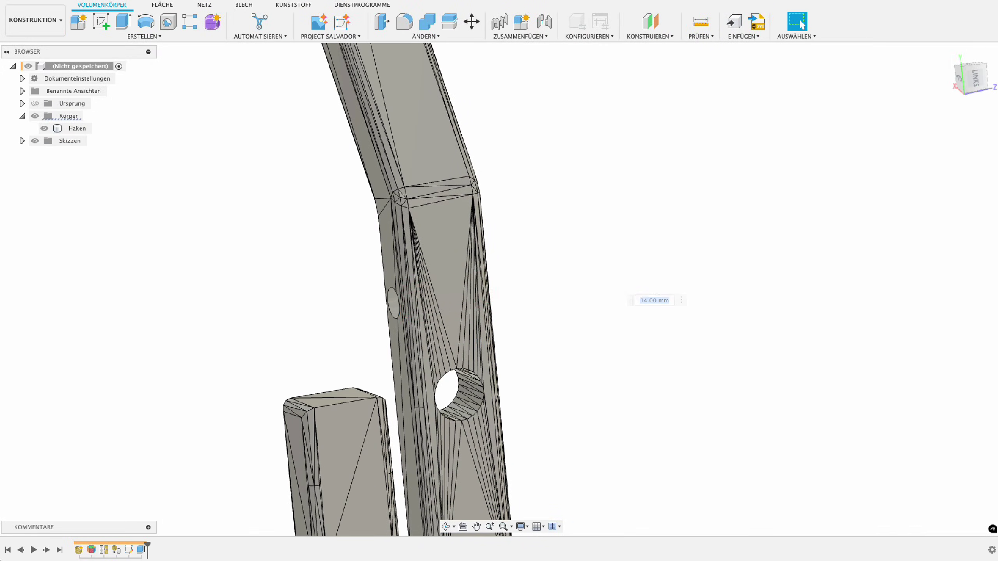
Step: Examine the new round hole and the whole hook body from several sides
{"action": "middle_click_drag", "start_coordinate": [547, 325], "coordinate": [615, 311], "text": "shift"}
{"action": "scroll", "coordinate": [615, 312], "scroll_direction": "down", "scroll_amount": 6}
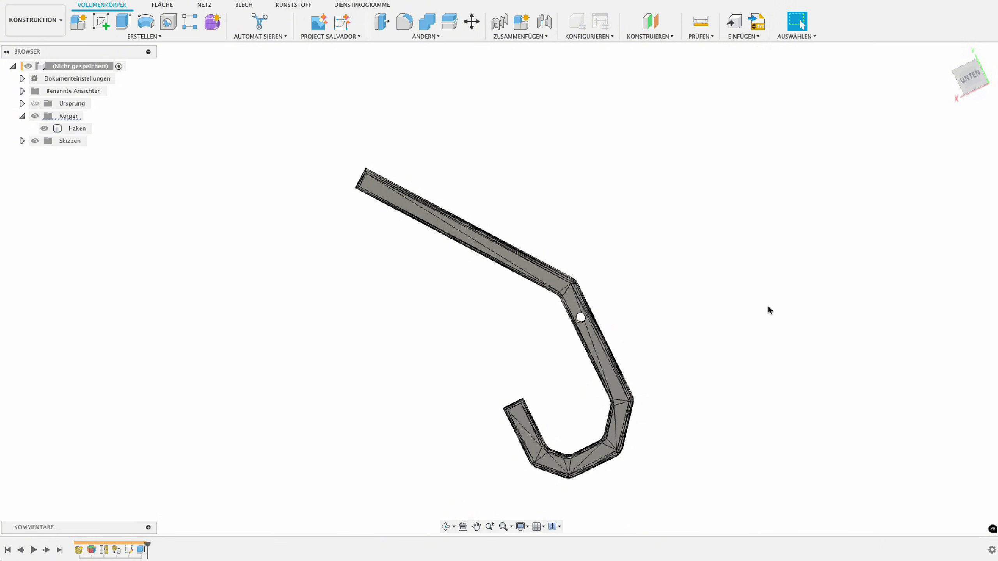
{"action": "scroll", "coordinate": [768, 307], "scroll_direction": "down", "scroll_amount": 3}
{"action": "scroll", "coordinate": [778, 339], "scroll_direction": "up", "scroll_amount": 3}
{"action": "middle_click_drag", "start_coordinate": [735, 354], "coordinate": [728, 330]}
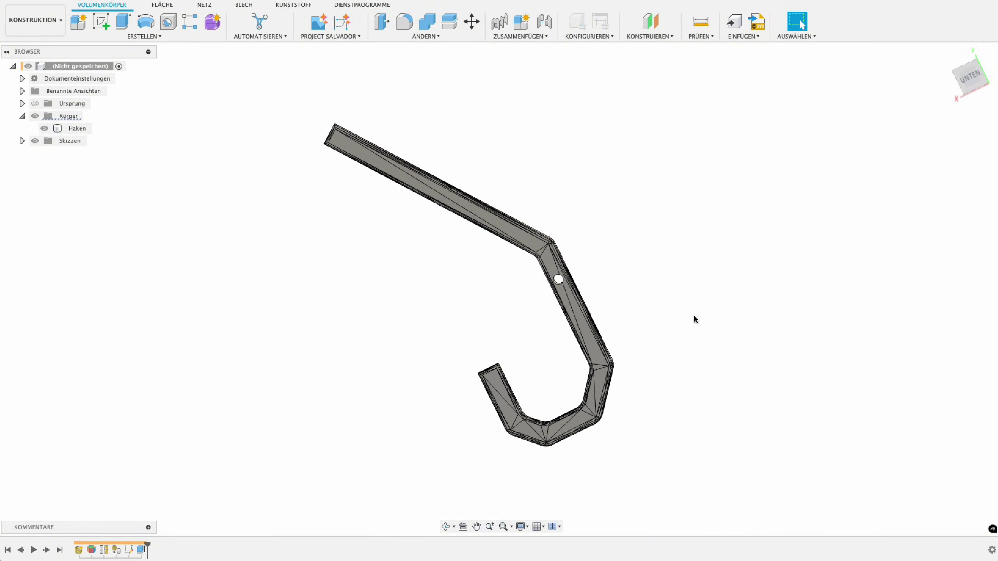
{"action": "middle_click_drag", "start_coordinate": [380, 349], "coordinate": [490, 339], "text": "shift"}
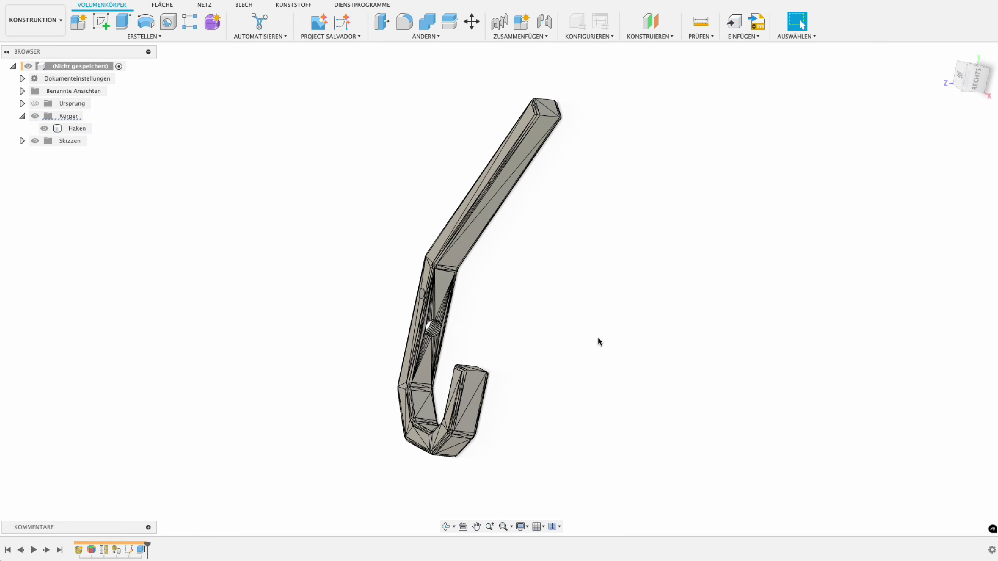
{"action": "middle_click_drag", "start_coordinate": [523, 335], "coordinate": [545, 331], "text": "shift"}
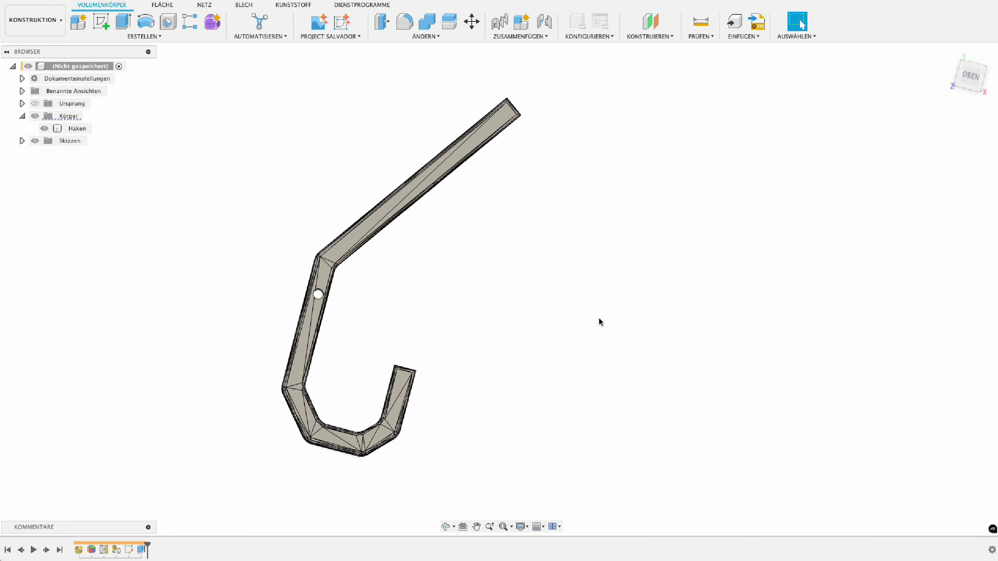